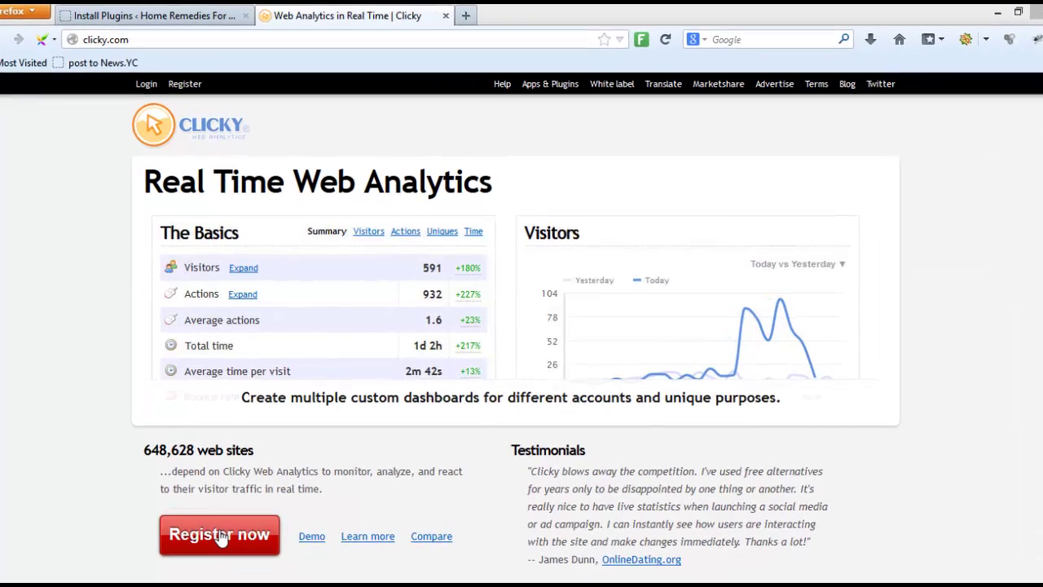
Open Clicky's registration form and enter the account e-mail address
{"action": "left_click", "coordinate": [220, 536]}
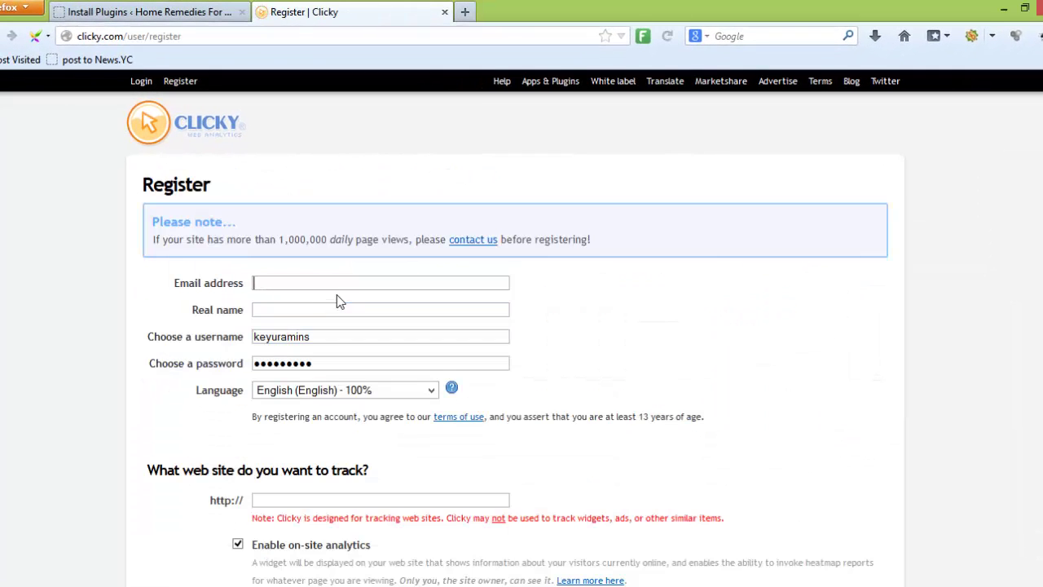
{"action": "left_click", "coordinate": [343, 282]}
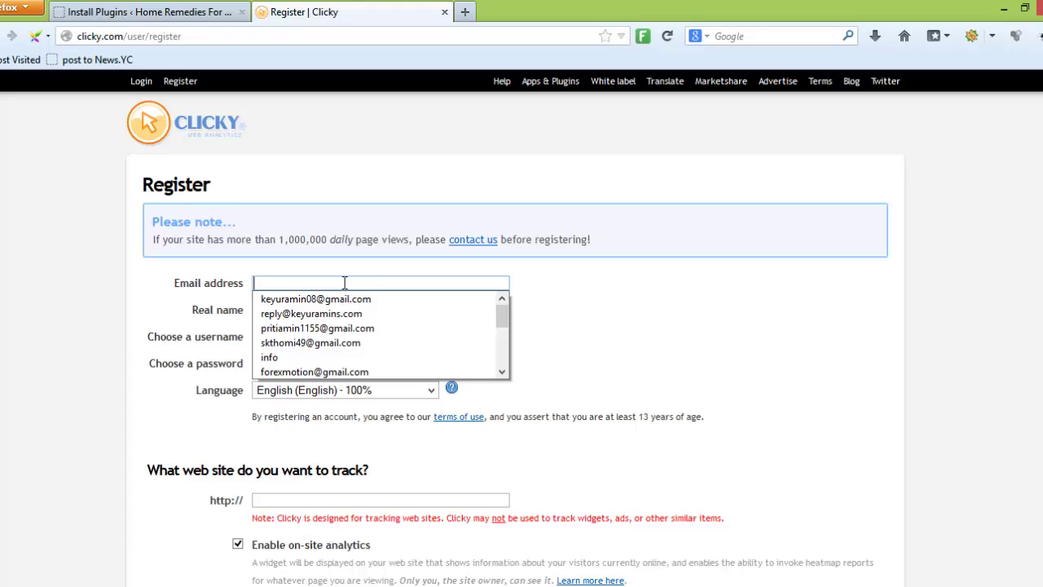
{"action": "type", "text": "inf"}
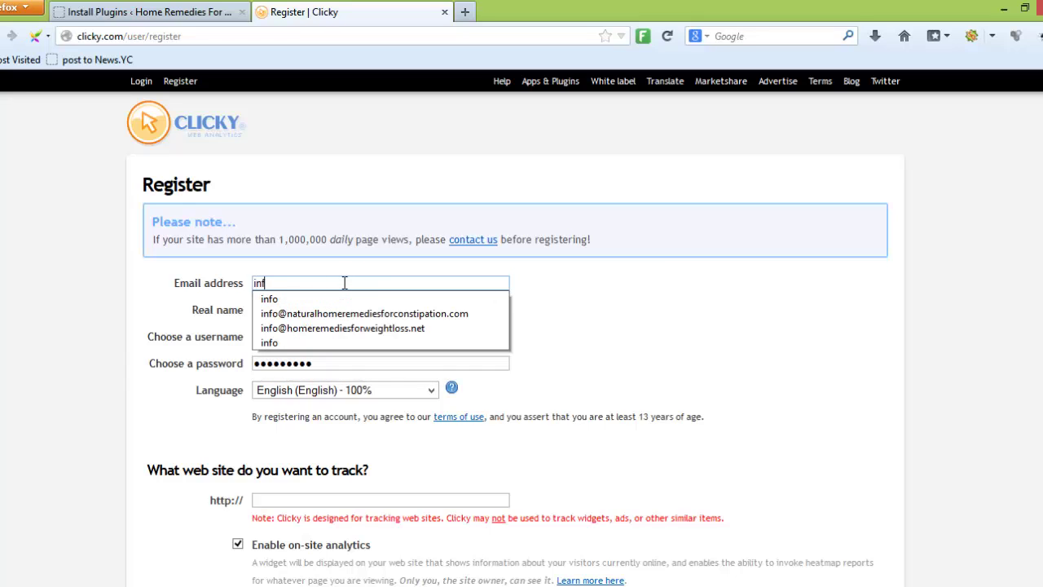
{"action": "type", "text": "o@marketing"}
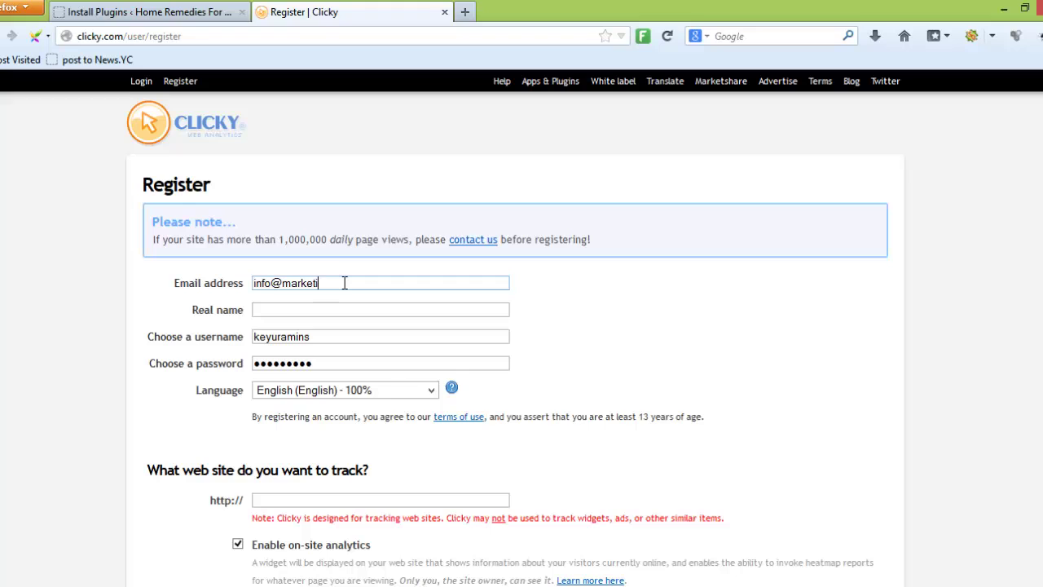
{"action": "key", "text": "BackSpace"}
{"action": "key", "text": "BackSpace"}
{"action": "key", "text": "BackSpace"}
{"action": "key", "text": "BackSpace"}
{"action": "key", "text": "BackSpace"}
{"action": "key", "text": "BackSpace"}
{"action": "key", "text": "BackSpace"}
{"action": "key", "text": "BackSpace"}
{"action": "key", "text": "BackSpace"}
{"action": "key", "text": "BackSpace"}
{"action": "key", "text": "BackSpace"}
{"action": "key", "text": "BackSpace"}
{"action": "key", "text": "BackSpace"}
{"action": "type", "text": "md@"}
{"action": "key", "text": "Down"}
Fill in the real name, adjust the suggested username, and enter the account password
{"action": "key", "text": "Tab"}
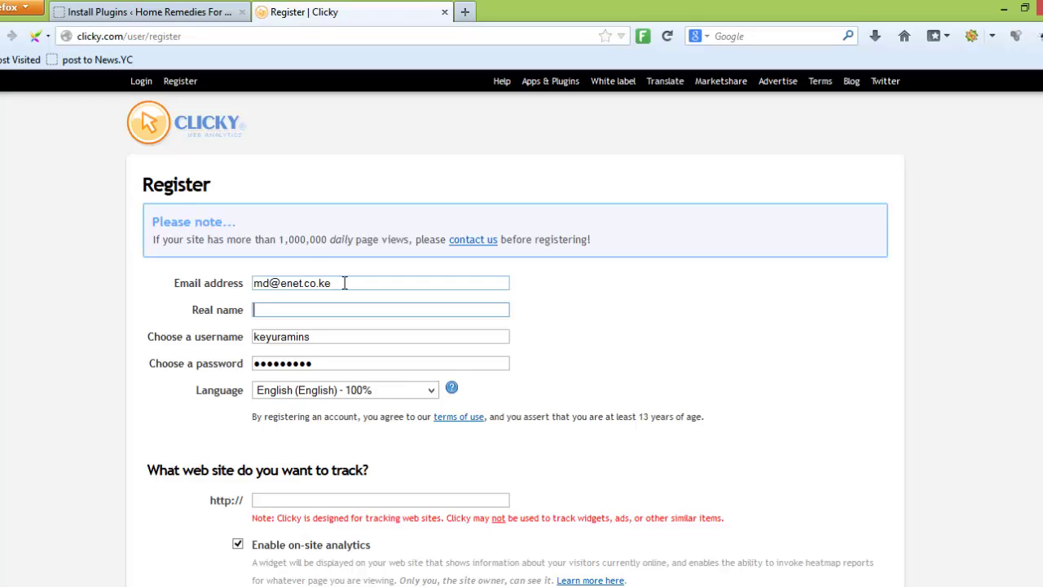
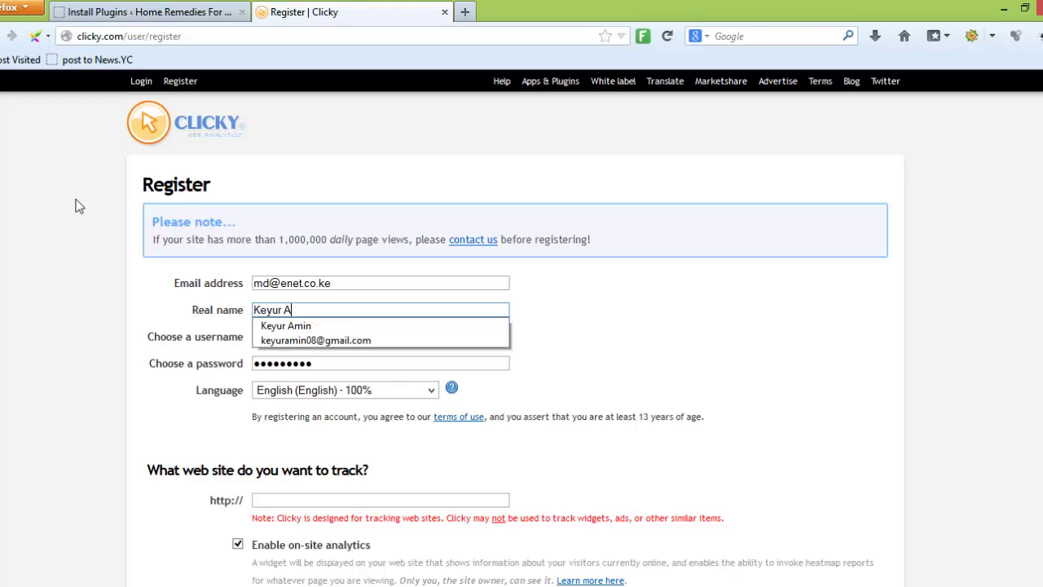
{"action": "key", "text": "Tab"}
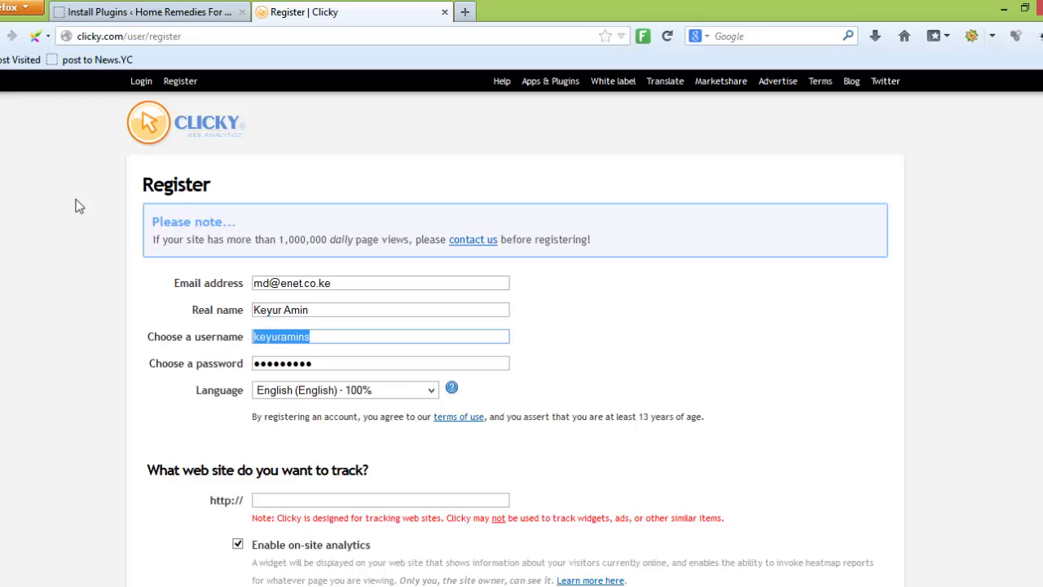
{"action": "key", "text": "End"}
{"action": "type", "text": "s"}
{"action": "key", "text": "Tab"}
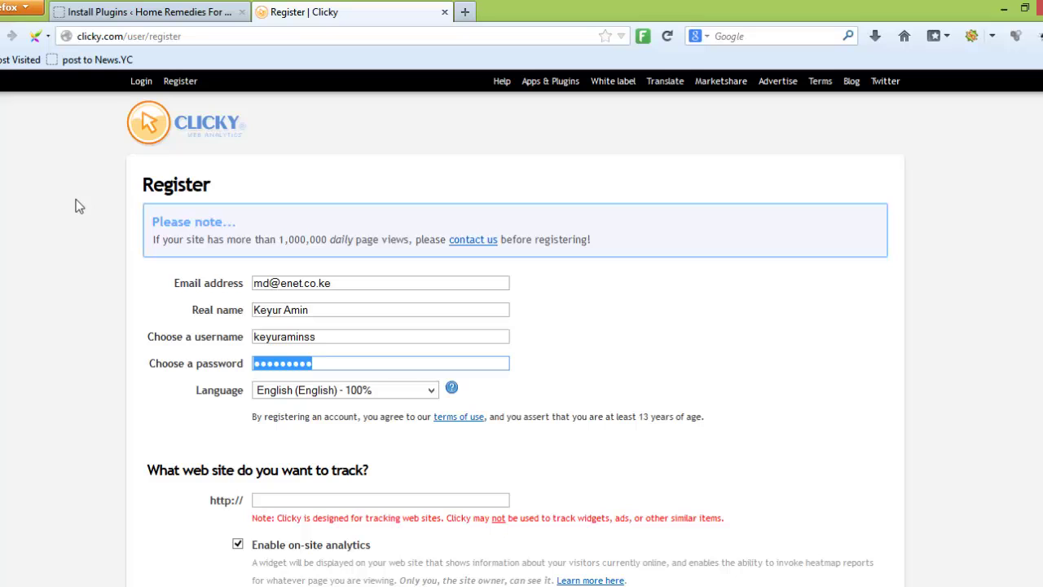
{"action": "type", "text": "•••••••"}
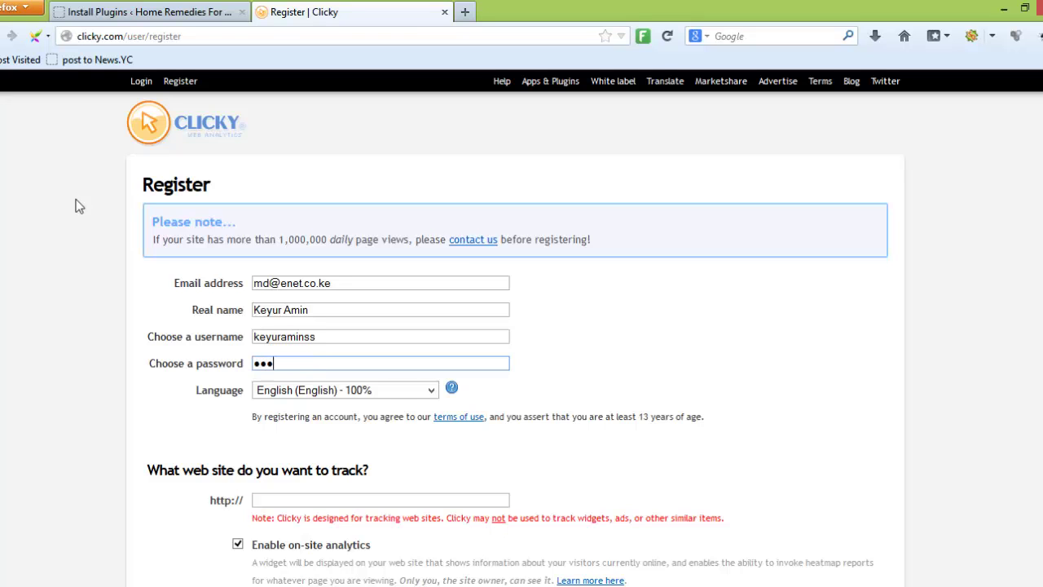
{"action": "key", "text": "Tab"}
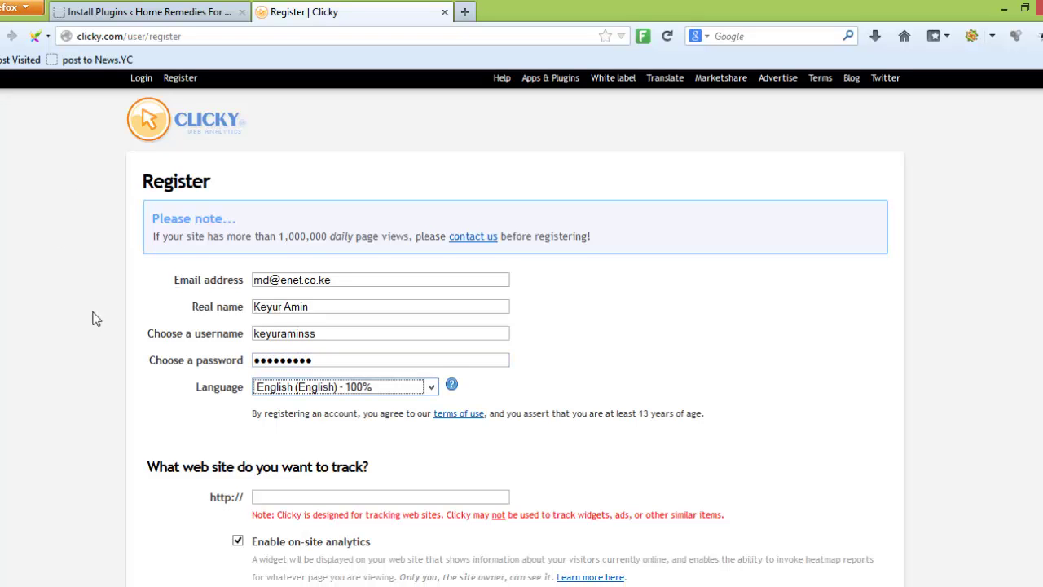
{"action": "scroll", "coordinate": [130, 314], "scroll_direction": "down", "scroll_amount": 3}
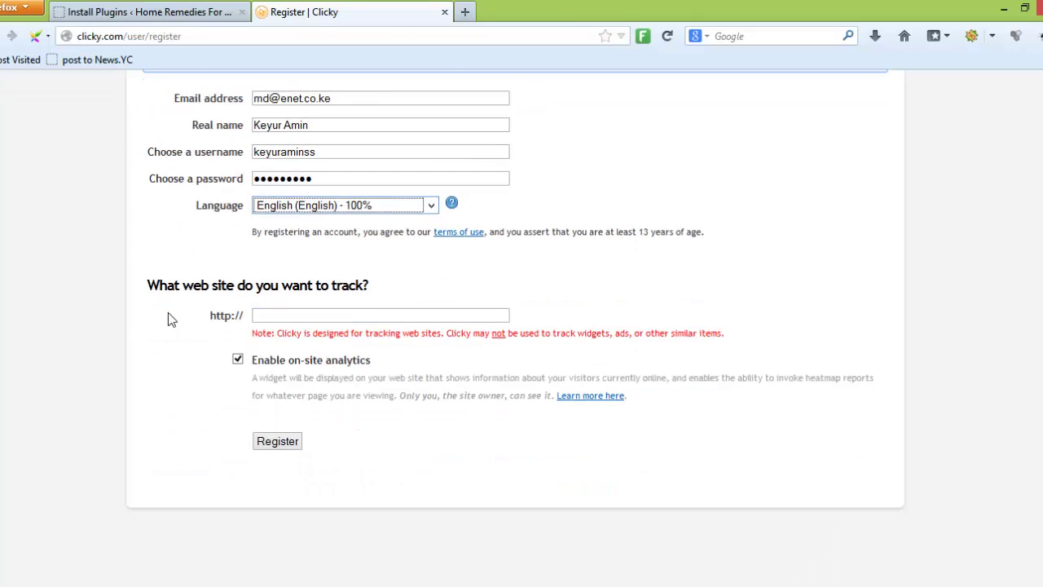
{"action": "left_click", "coordinate": [186, 13]}
{"action": "left_click_drag", "start_coordinate": [215, 38], "coordinate": [76, 38]}
{"action": "key", "text": "ctrl+c"}
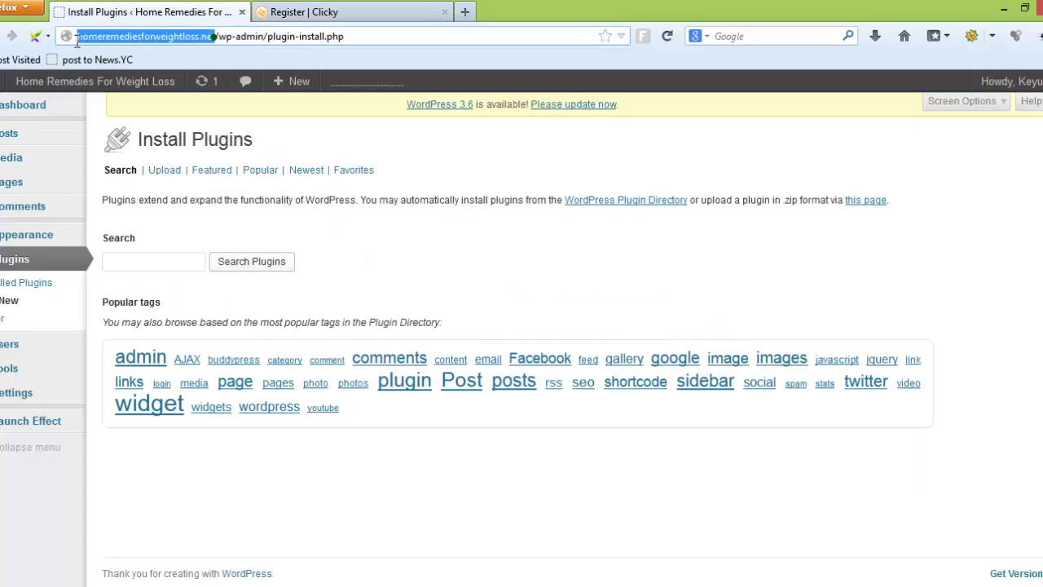
{"action": "left_click", "coordinate": [318, 16]}
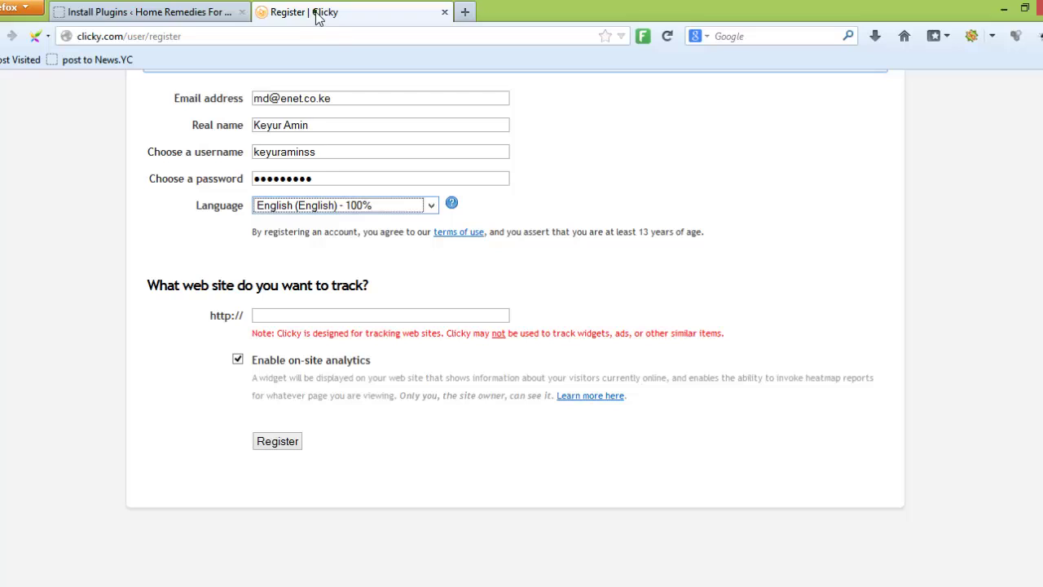
{"action": "left_click", "coordinate": [325, 315]}
{"action": "key", "text": "ctrl+v"}
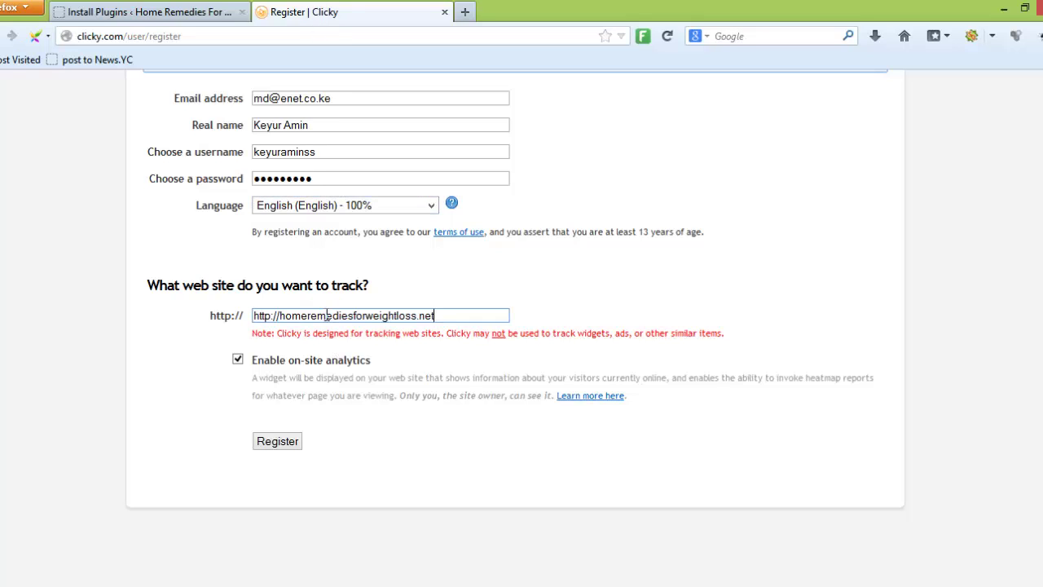
{"action": "key", "text": "Delete"}
{"action": "key", "text": "Delete"}
{"action": "key", "text": "Delete"}
{"action": "key", "text": "Delete"}
{"action": "key", "text": "Delete"}
{"action": "key", "text": "Delete"}
{"action": "key", "text": "Delete"}
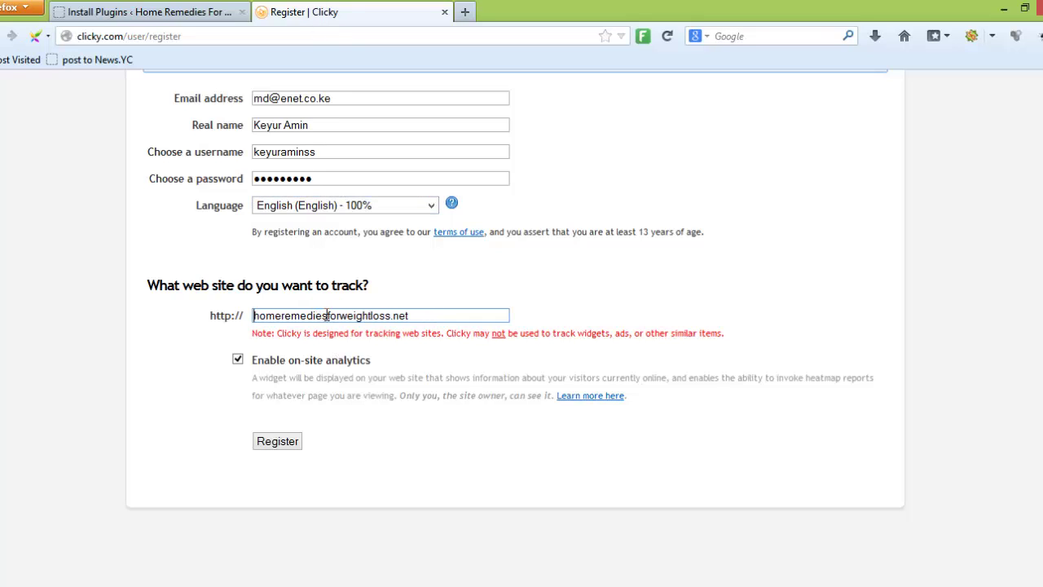
{"action": "left_click", "coordinate": [505, 305]}
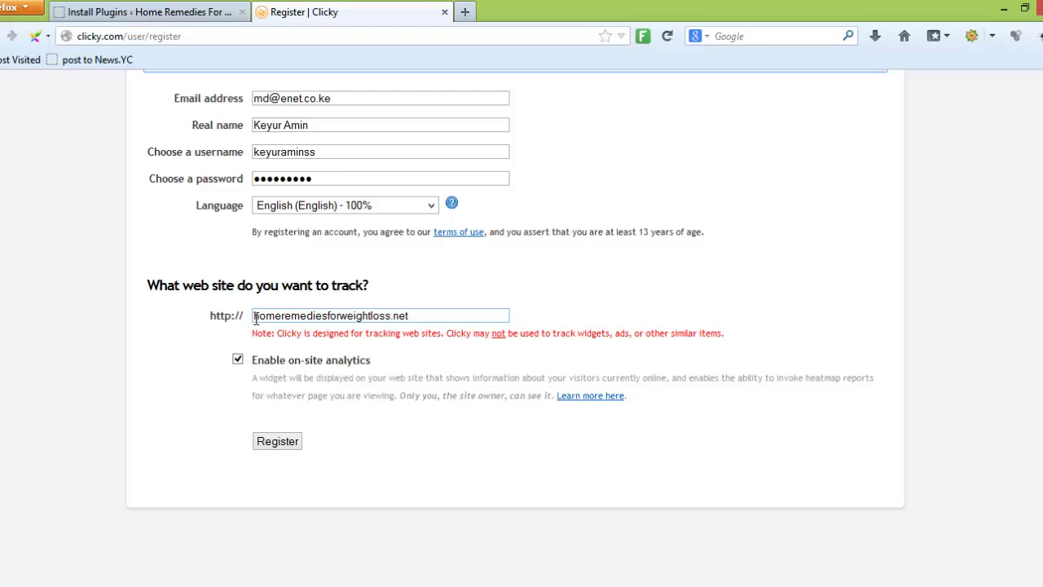
{"action": "left_click_drag", "start_coordinate": [255, 316], "coordinate": [413, 315]}
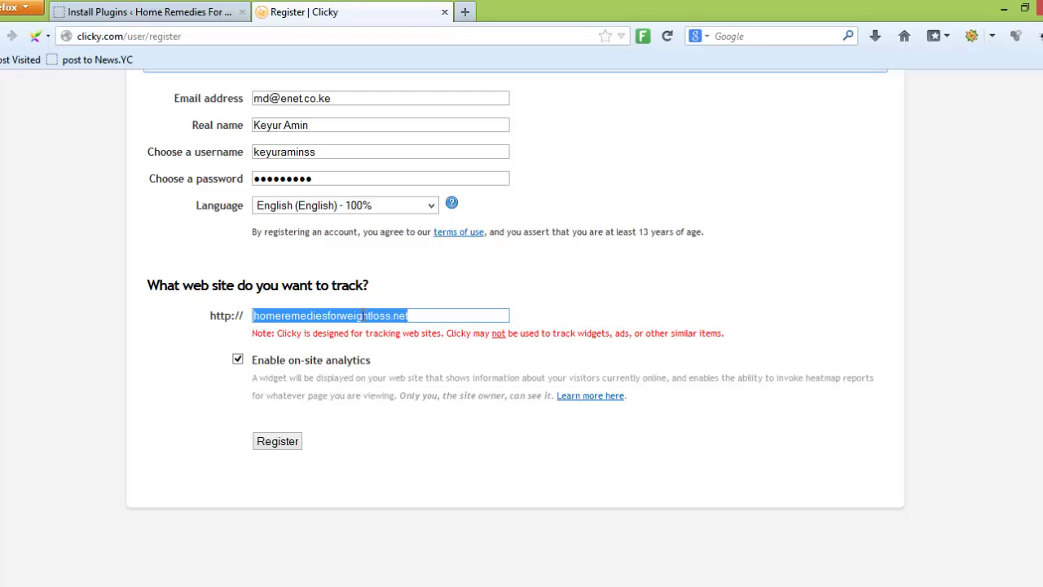
{"action": "left_click_drag", "start_coordinate": [243, 316], "coordinate": [210, 316]}
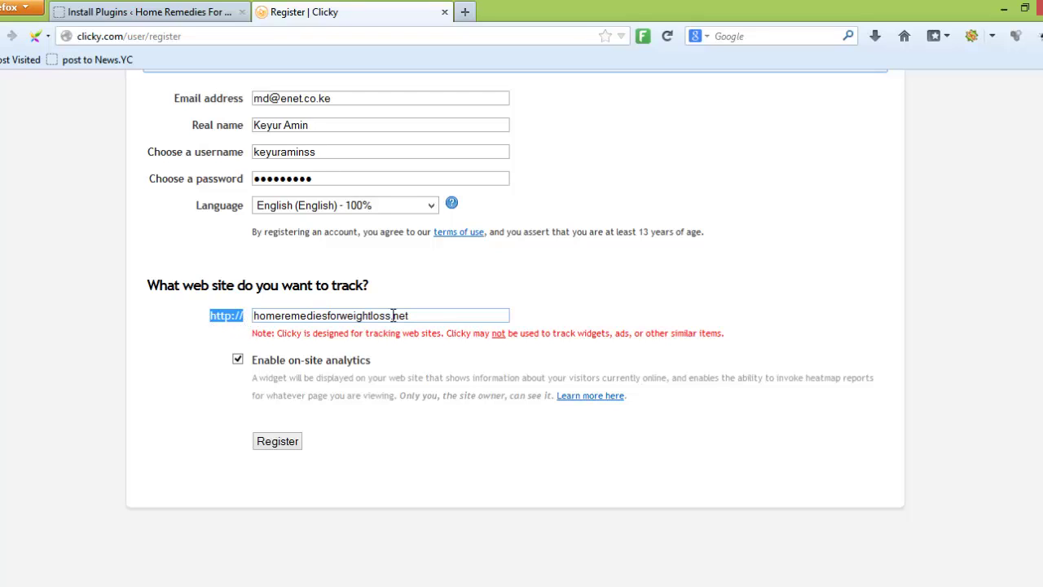
{"action": "left_click", "coordinate": [529, 313]}
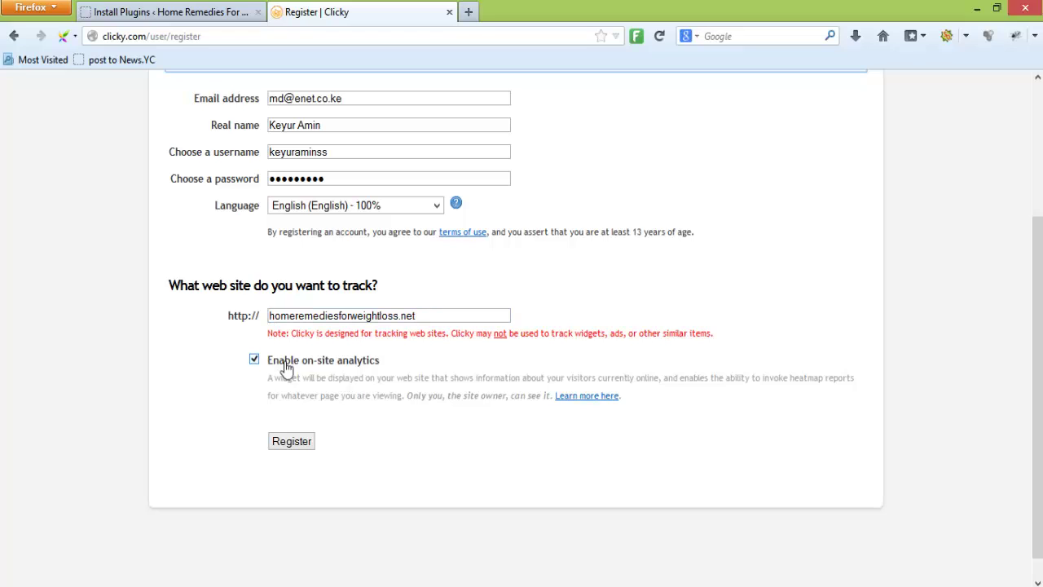
Submit the Clicky registration, let Firefox remember the password, and review the new site's preferences
{"action": "left_click", "coordinate": [295, 444]}
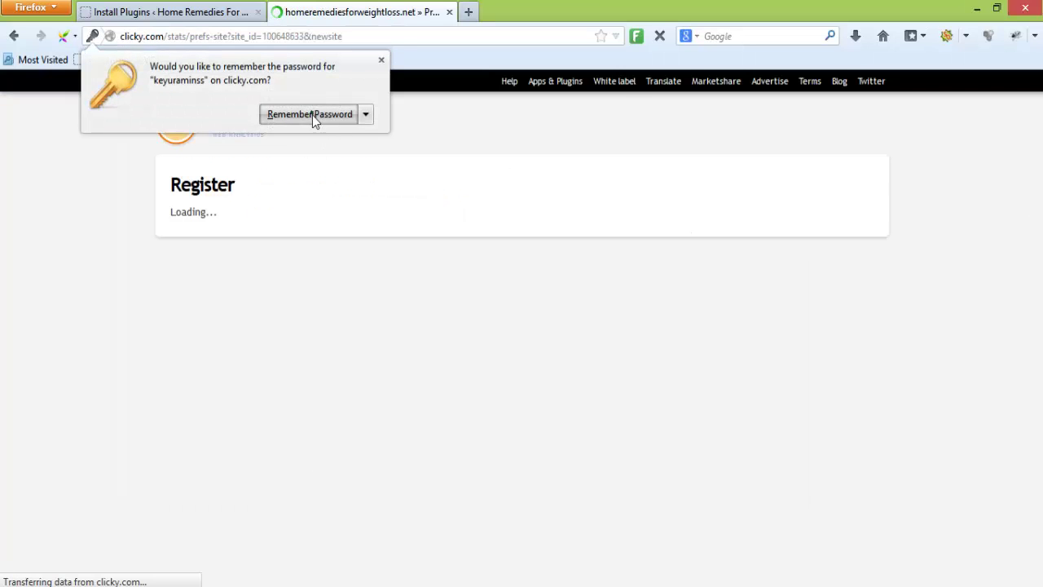
{"action": "left_click", "coordinate": [312, 114]}
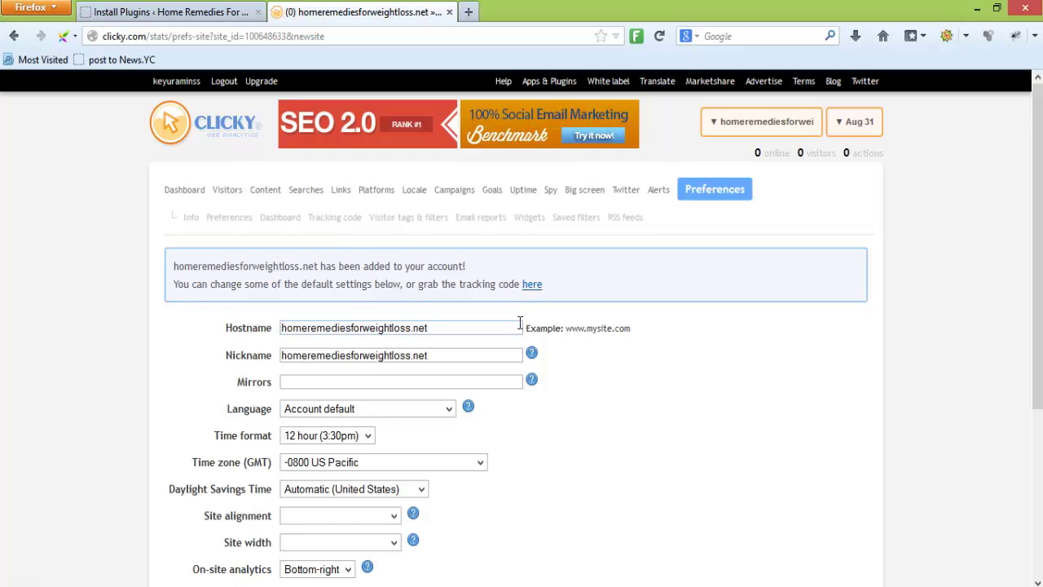
{"action": "scroll", "coordinate": [521, 326], "scroll_direction": "down", "scroll_amount": 3}
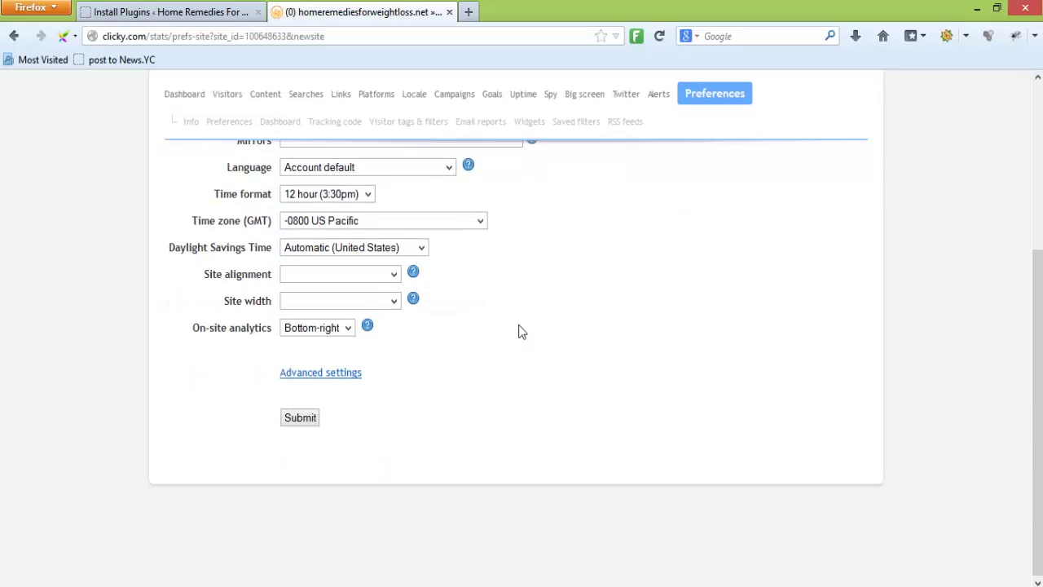
{"action": "scroll", "coordinate": [520, 331], "scroll_direction": "up", "scroll_amount": 3}
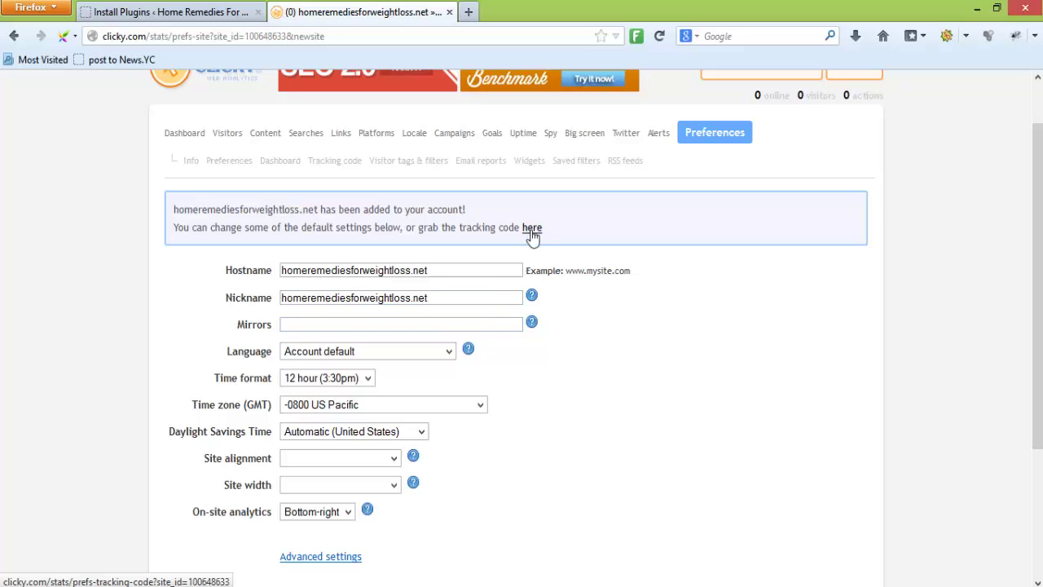
{"action": "scroll", "coordinate": [692, 383], "scroll_direction": "up", "scroll_amount": 1}
{"action": "scroll", "coordinate": [705, 390], "scroll_direction": "up", "scroll_amount": 1}
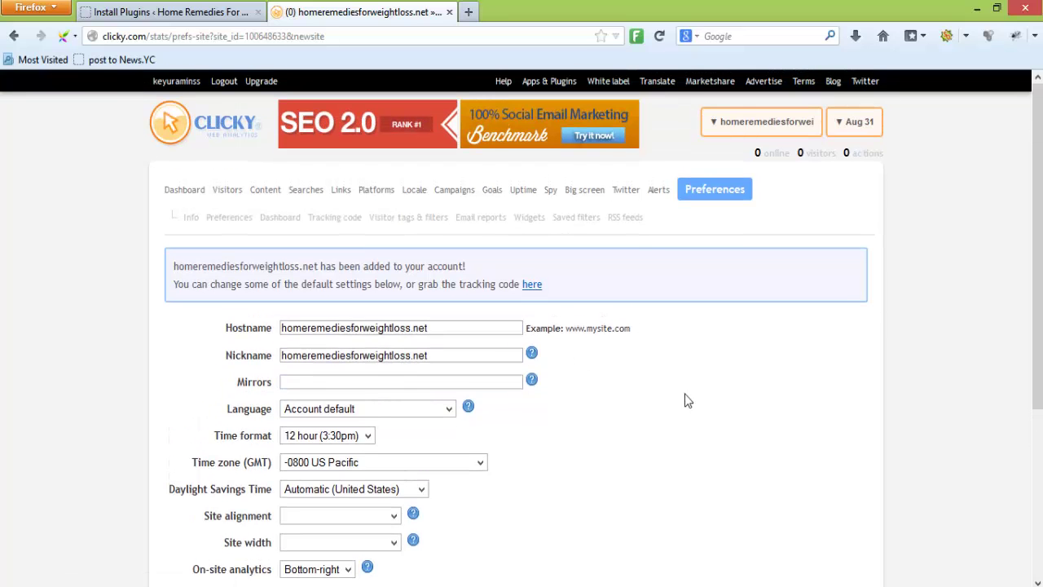
Check the Clicky site preferences, then return to the WordPress plugin installer to start a search
{"action": "left_click", "coordinate": [163, 13]}
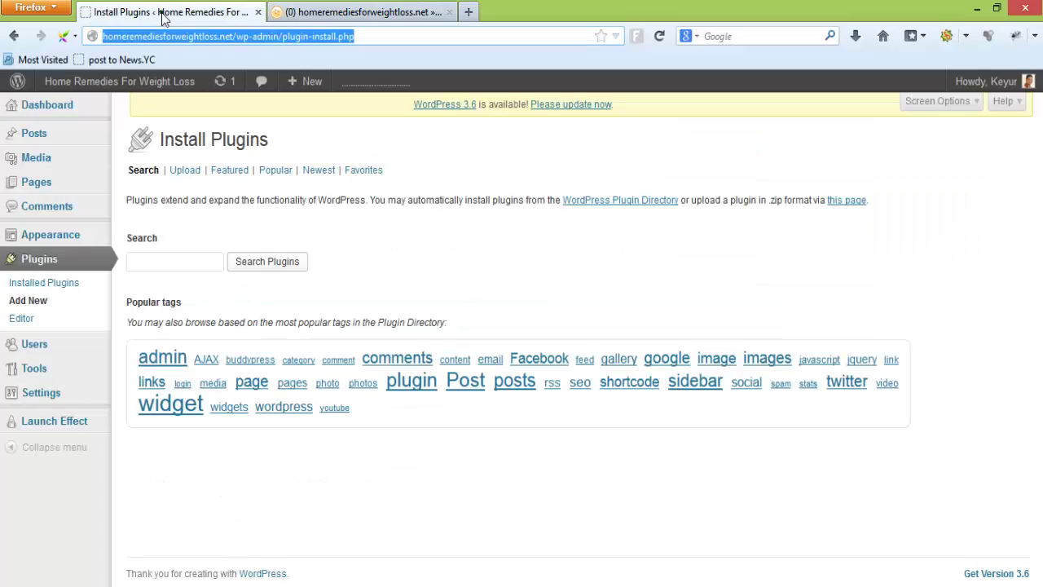
{"action": "left_click", "coordinate": [376, 13]}
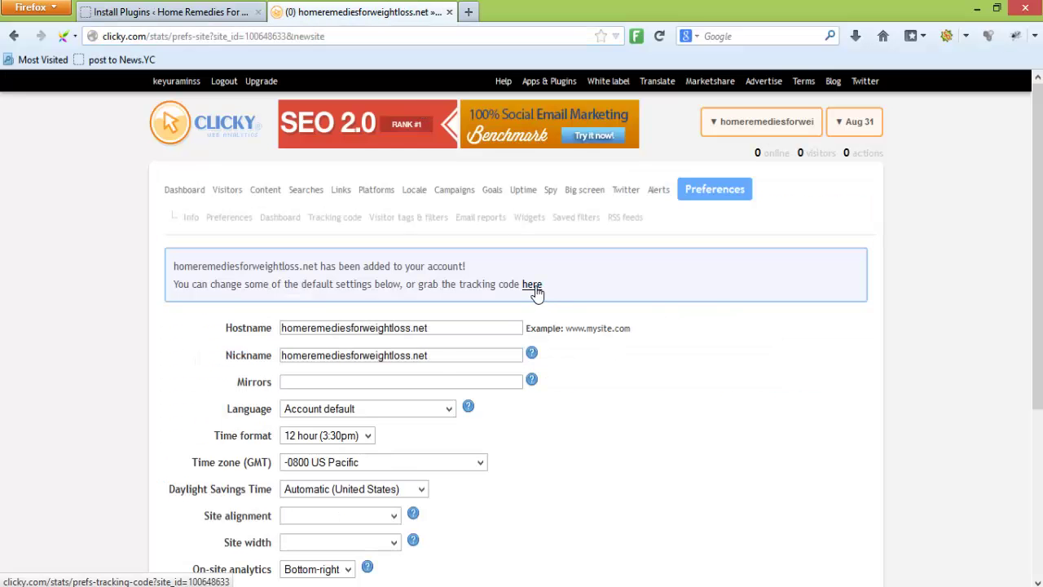
{"action": "left_click", "coordinate": [163, 12]}
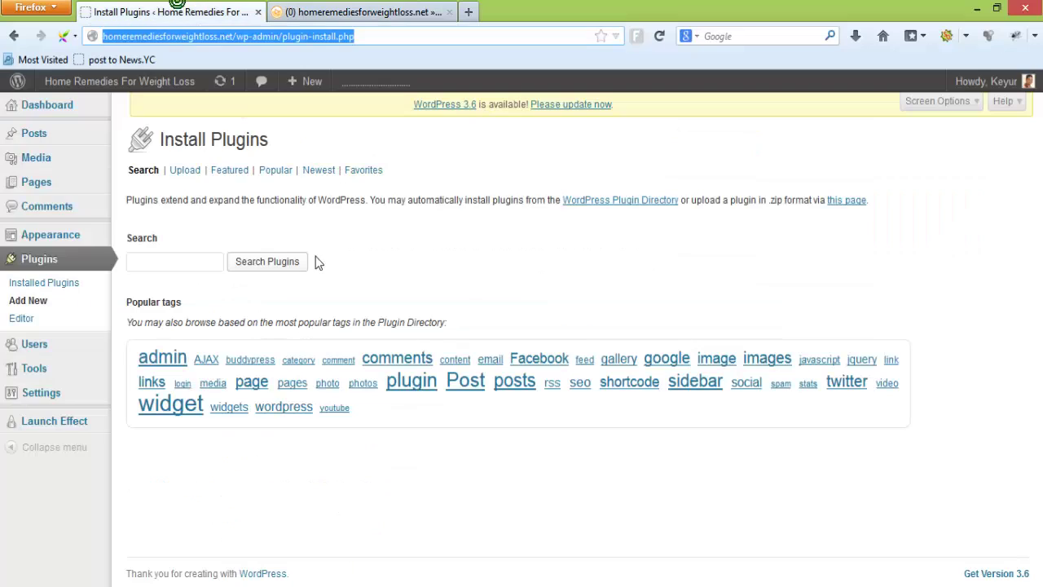
{"action": "left_click", "coordinate": [196, 259]}
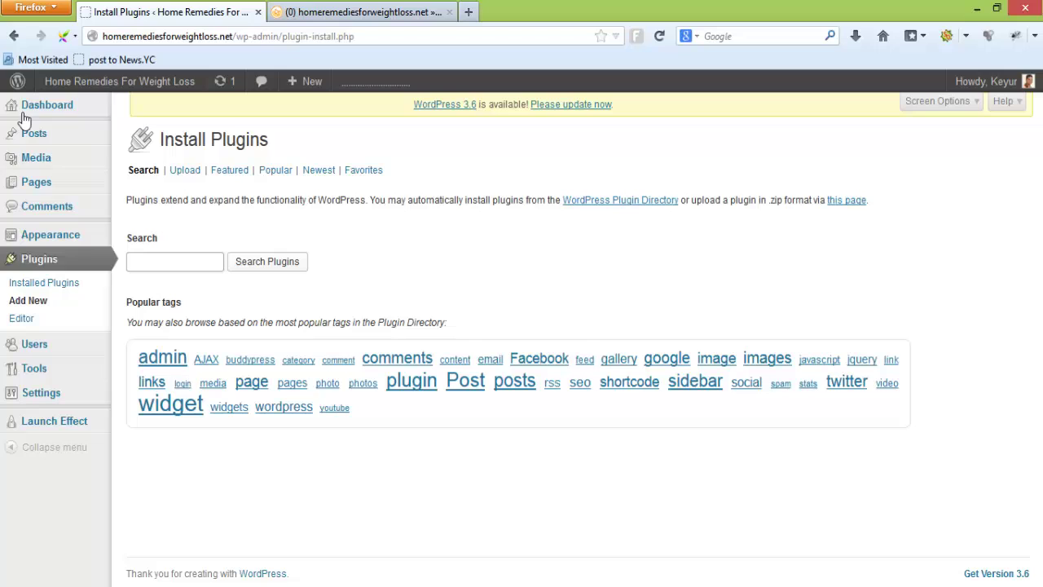
{"action": "left_click", "coordinate": [403, 247]}
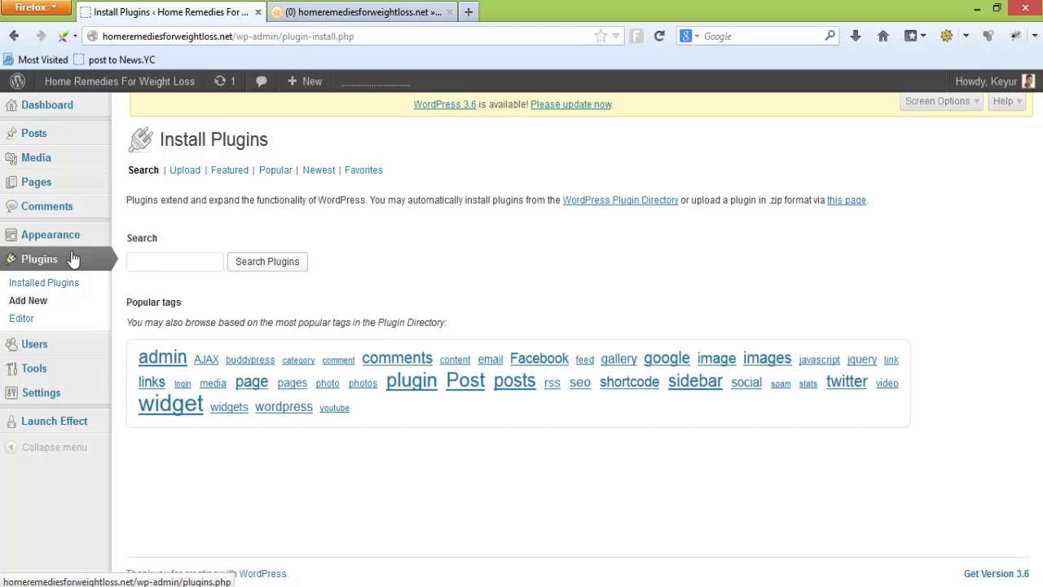
Search plugins for 'clic', then install and activate Clicky by Yoast
{"action": "left_click", "coordinate": [158, 262]}
{"action": "type", "text": "clicky"}
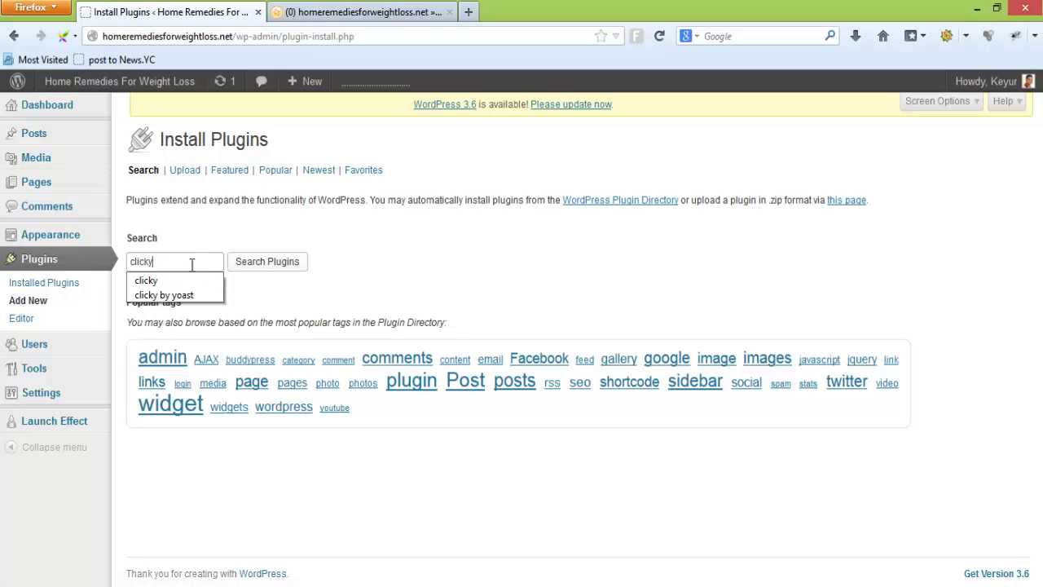
{"action": "left_click", "coordinate": [259, 262]}
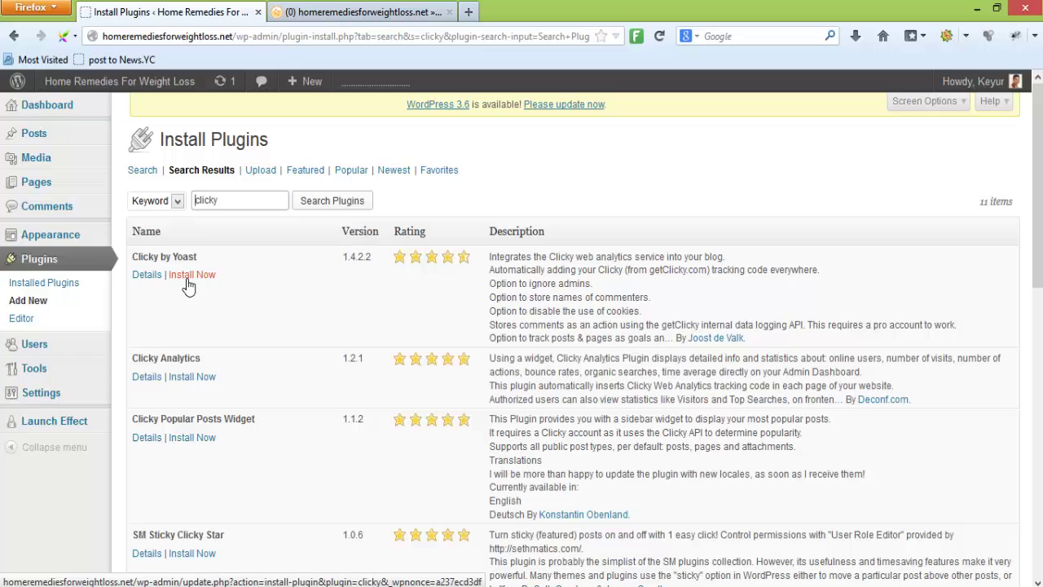
{"action": "left_click", "coordinate": [192, 277]}
{"action": "left_click", "coordinate": [513, 296]}
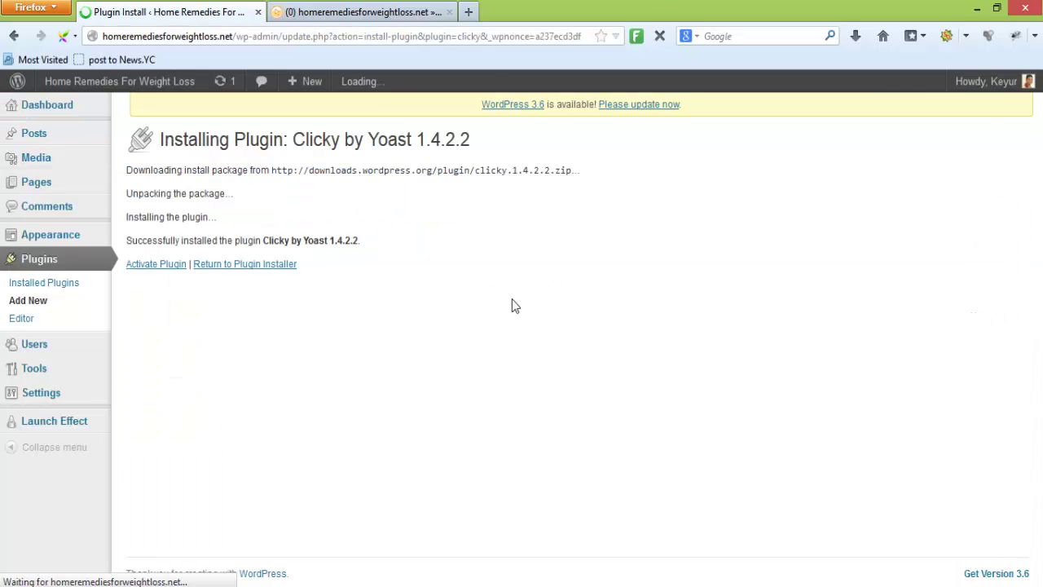
{"action": "left_click", "coordinate": [172, 267]}
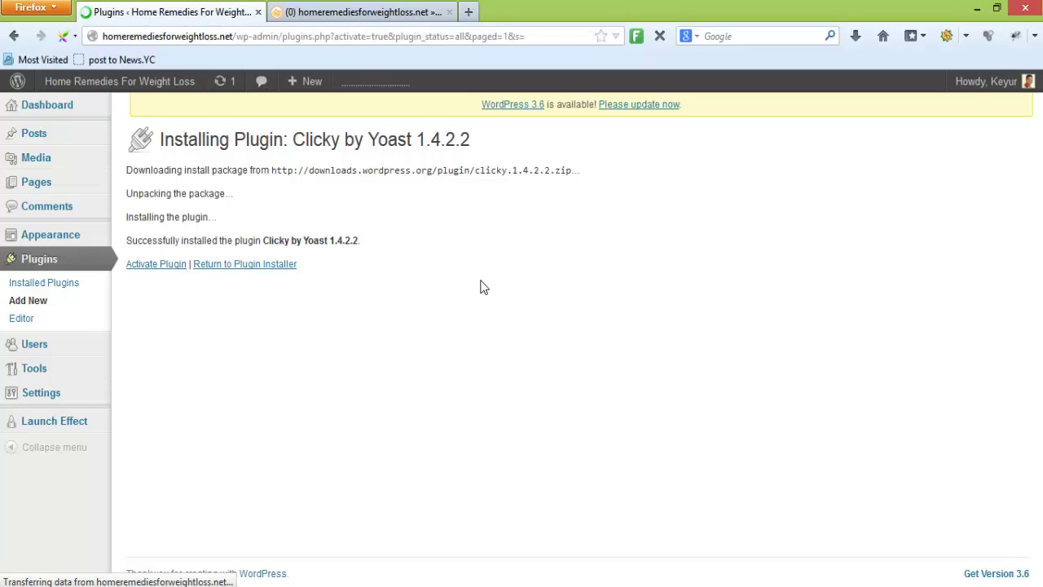
{"action": "mouse_move", "coordinate": [92, 394]}
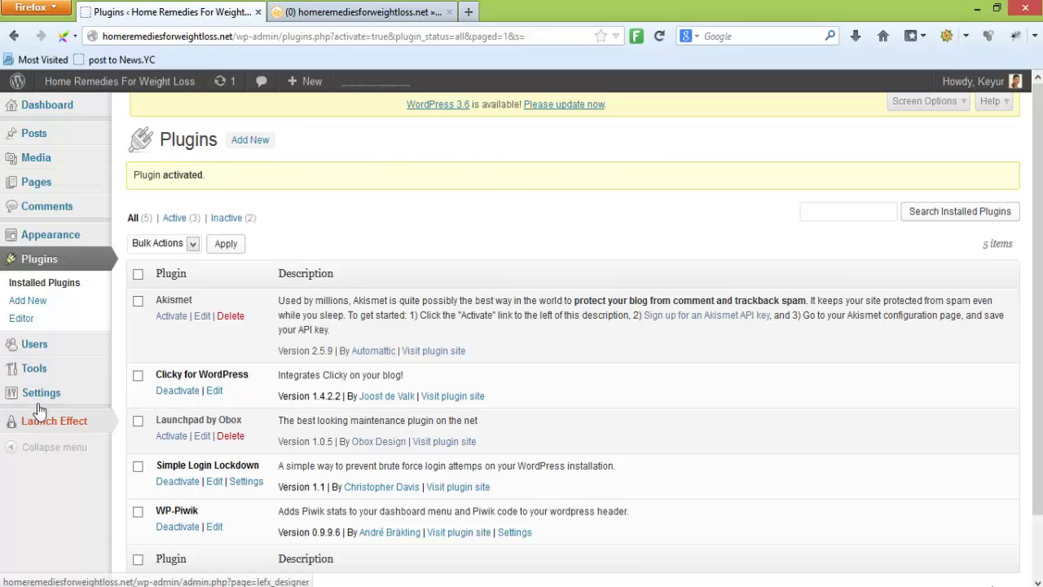
Open Settings > Clicky in WordPress and bring up Clicky's Info page listing the Site ID and keys
{"action": "mouse_move", "coordinate": [40, 394]}
{"action": "left_click", "coordinate": [140, 500]}
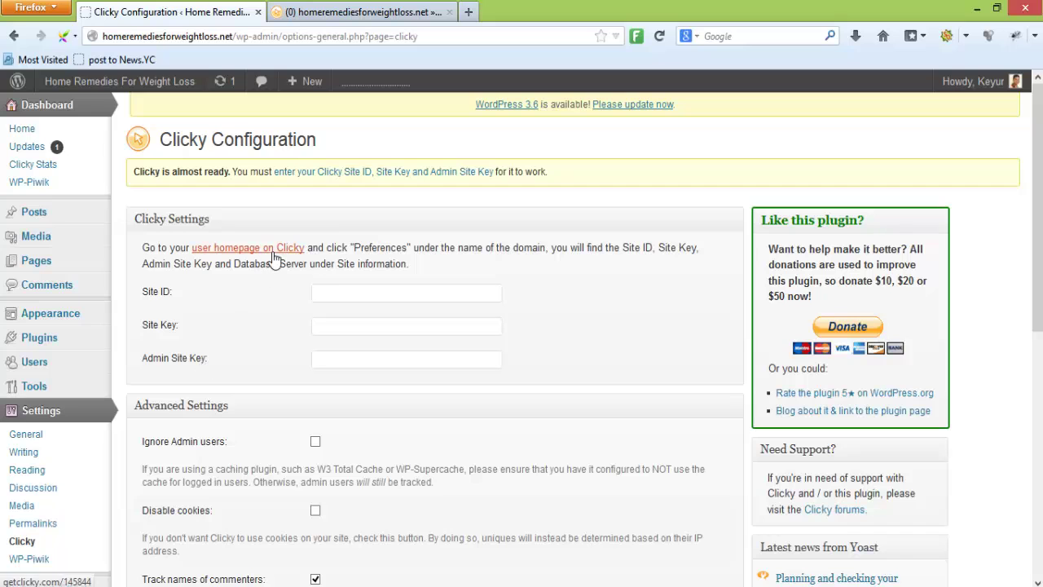
{"action": "left_click", "coordinate": [326, 16]}
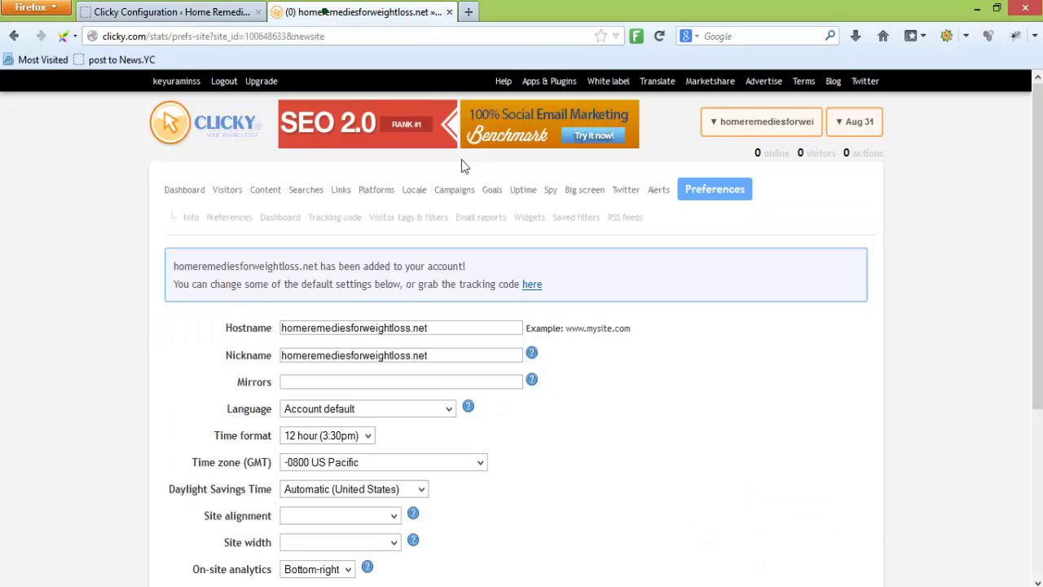
{"action": "left_click", "coordinate": [157, 13]}
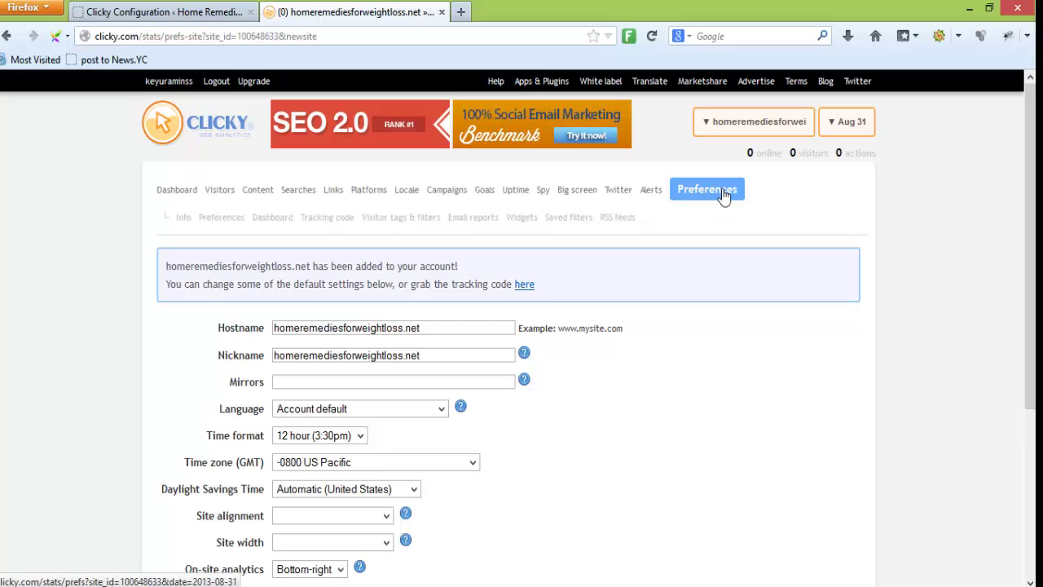
{"action": "scroll", "coordinate": [641, 367], "scroll_direction": "down", "scroll_amount": 5}
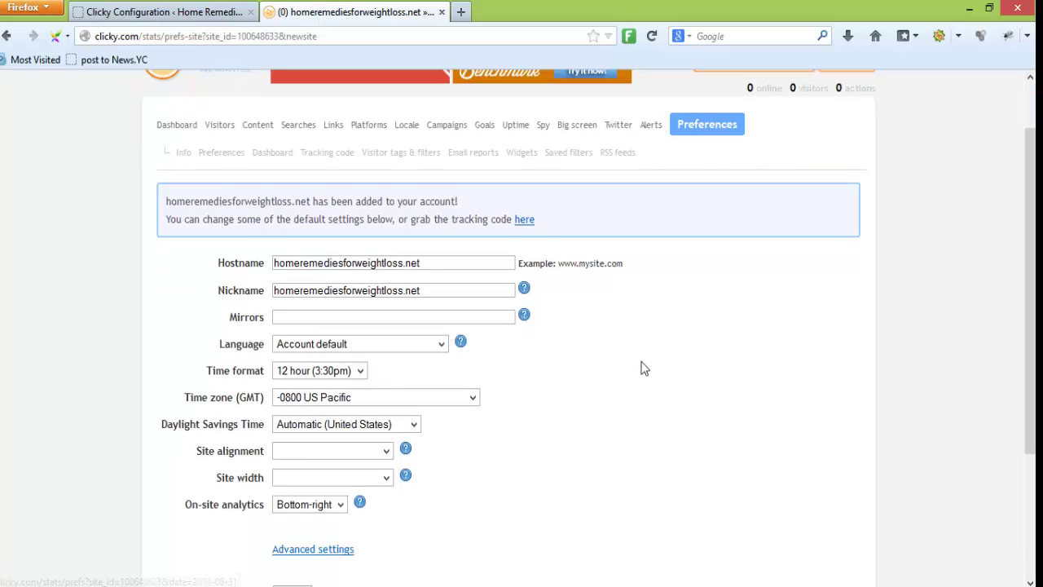
{"action": "scroll", "coordinate": [636, 372], "scroll_direction": "up", "scroll_amount": 5}
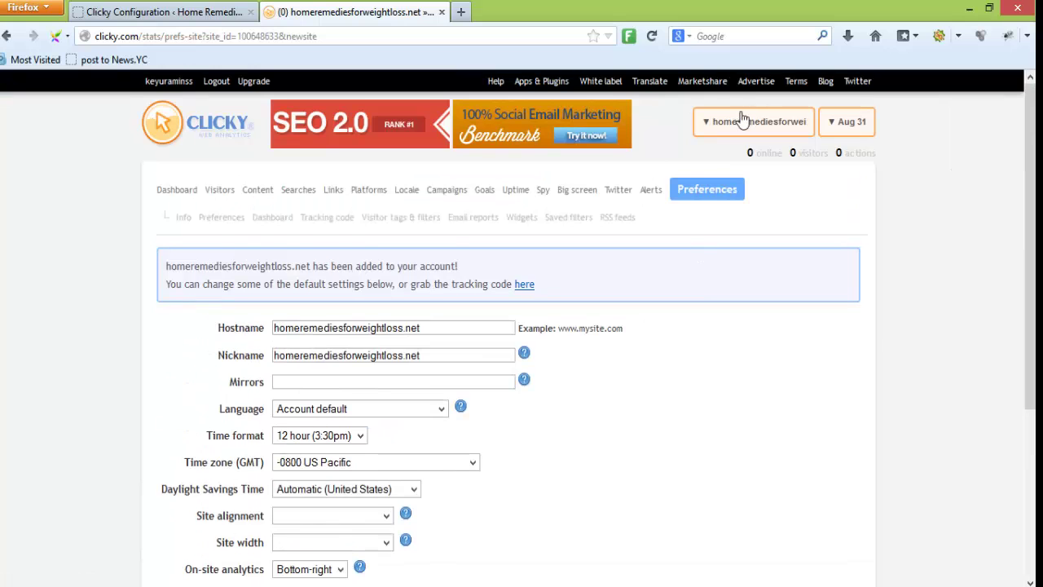
{"action": "left_click", "coordinate": [708, 191]}
{"action": "left_click", "coordinate": [151, 9]}
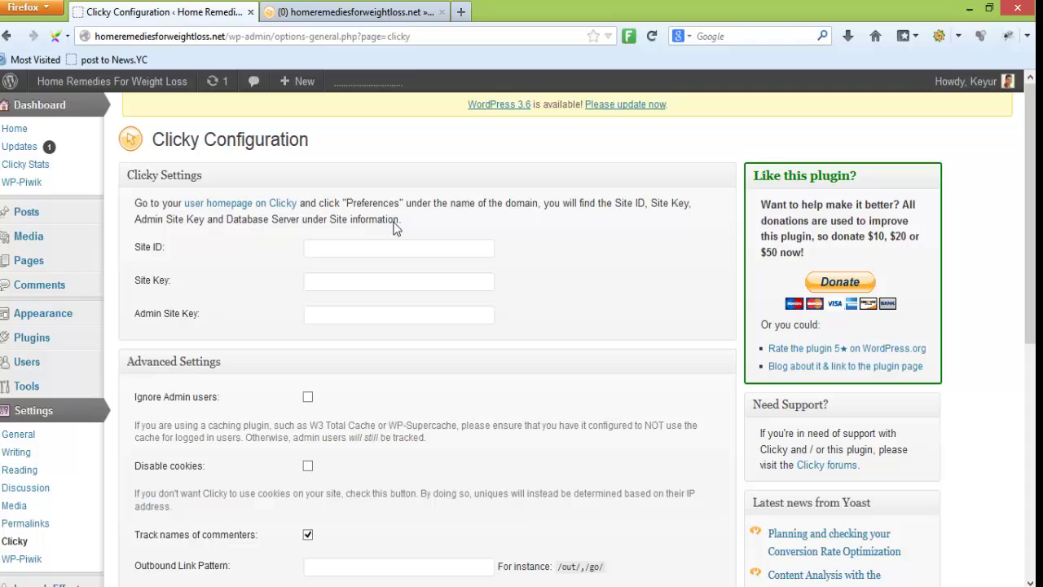
{"action": "left_click", "coordinate": [350, 11]}
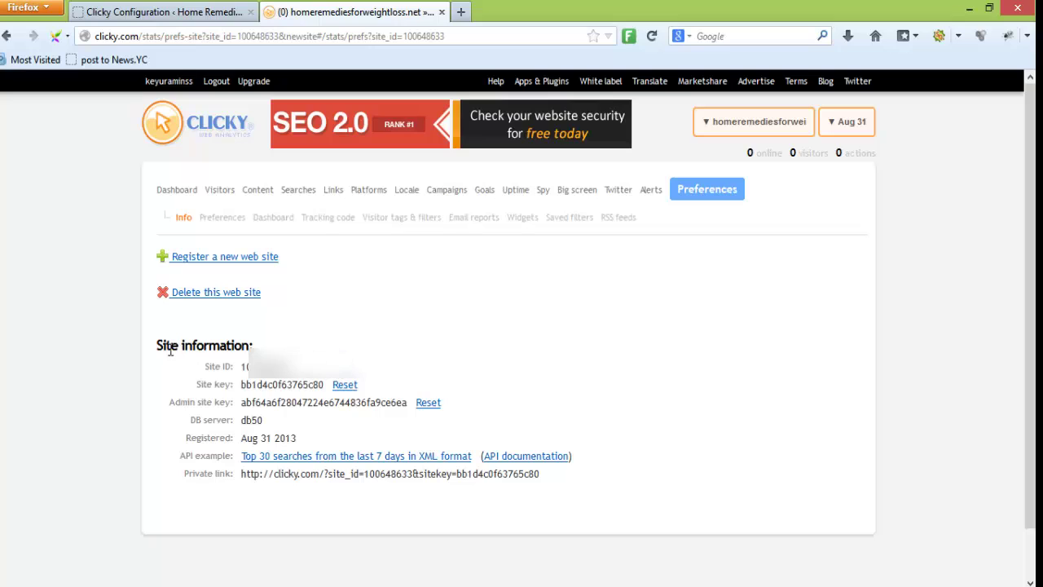
Copy the Site ID from Clicky into the plugin's Site ID field
{"action": "left_click_drag", "start_coordinate": [295, 367], "coordinate": [242, 367]}
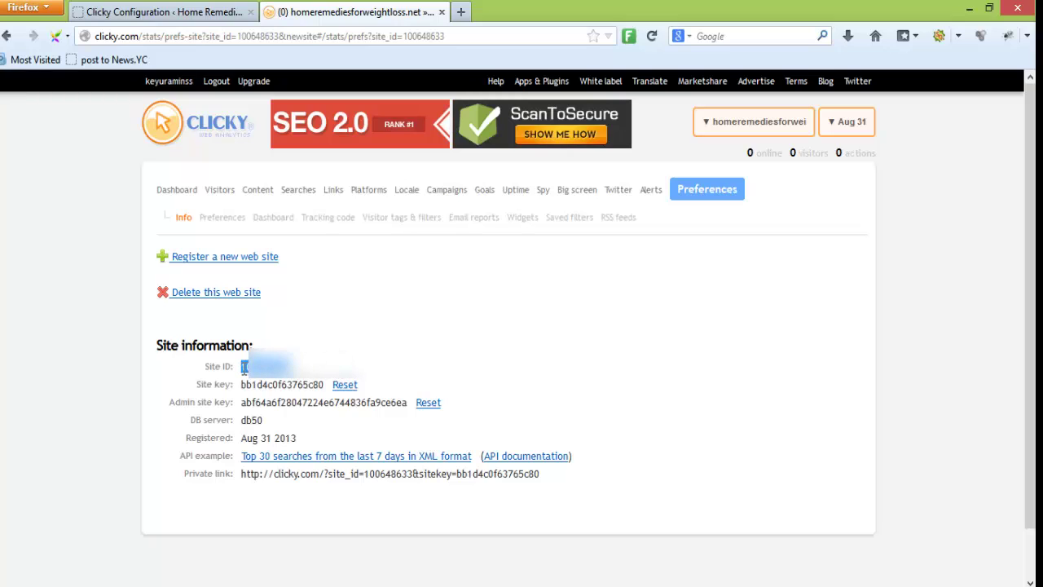
{"action": "left_click", "coordinate": [176, 15]}
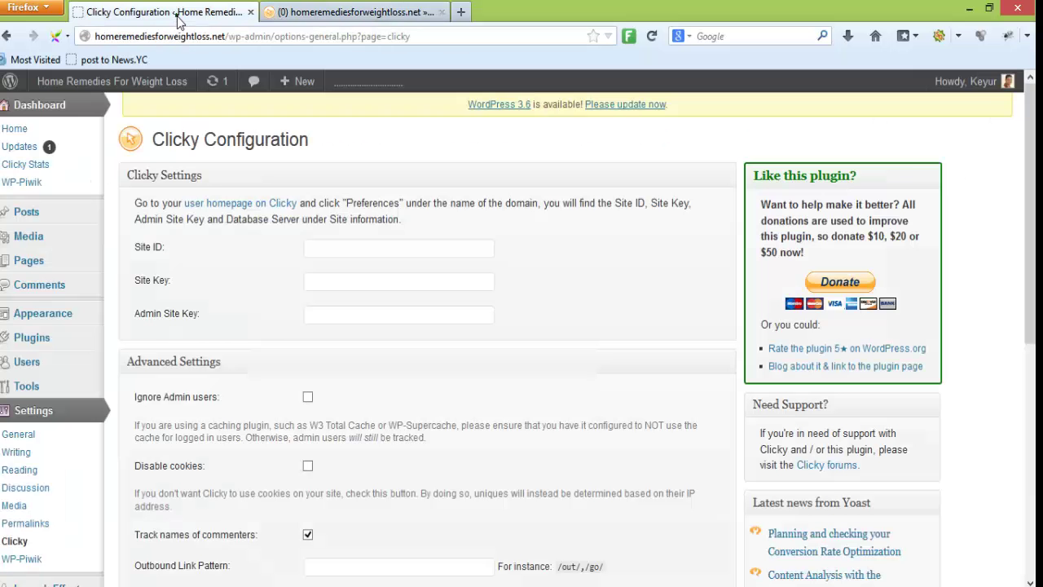
{"action": "left_click", "coordinate": [364, 249]}
{"action": "key", "text": "ctrl+v"}
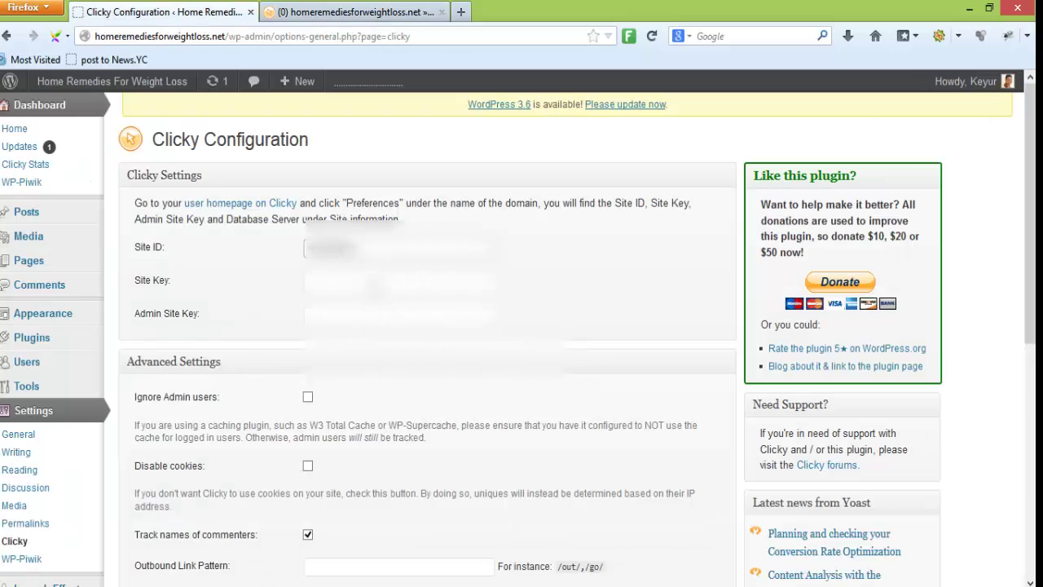
Copy the site key from Clicky into the plugin's Site Key field
{"action": "left_click", "coordinate": [378, 277]}
{"action": "left_click", "coordinate": [356, 12]}
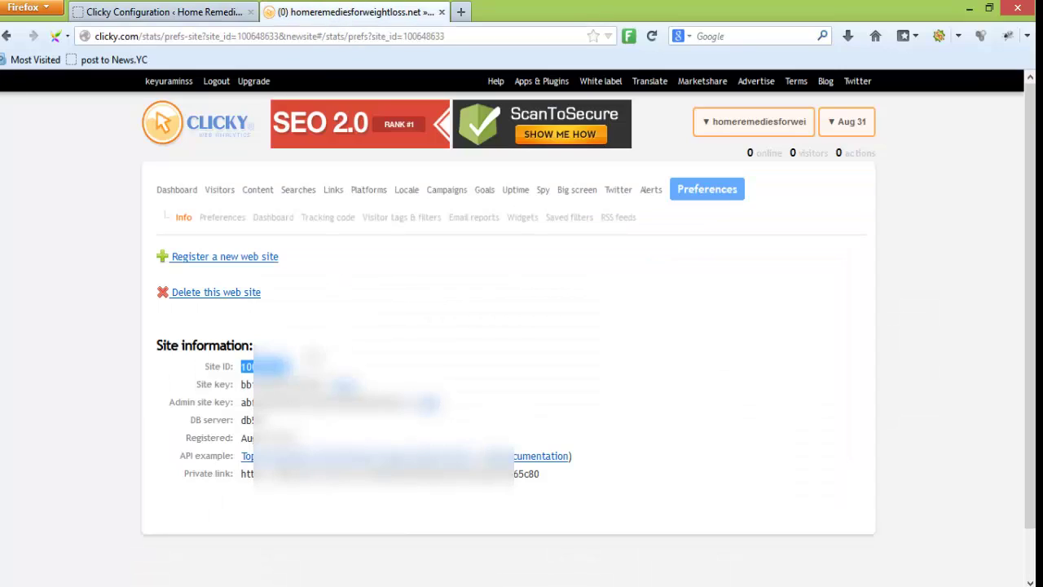
{"action": "left_click_drag", "start_coordinate": [243, 384], "coordinate": [326, 384]}
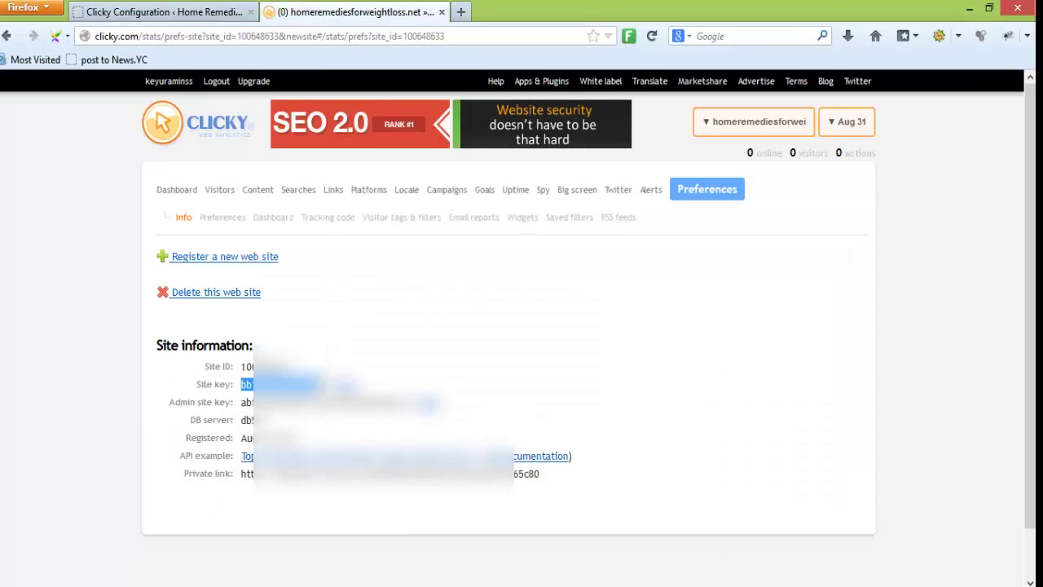
{"action": "left_click", "coordinate": [145, 10]}
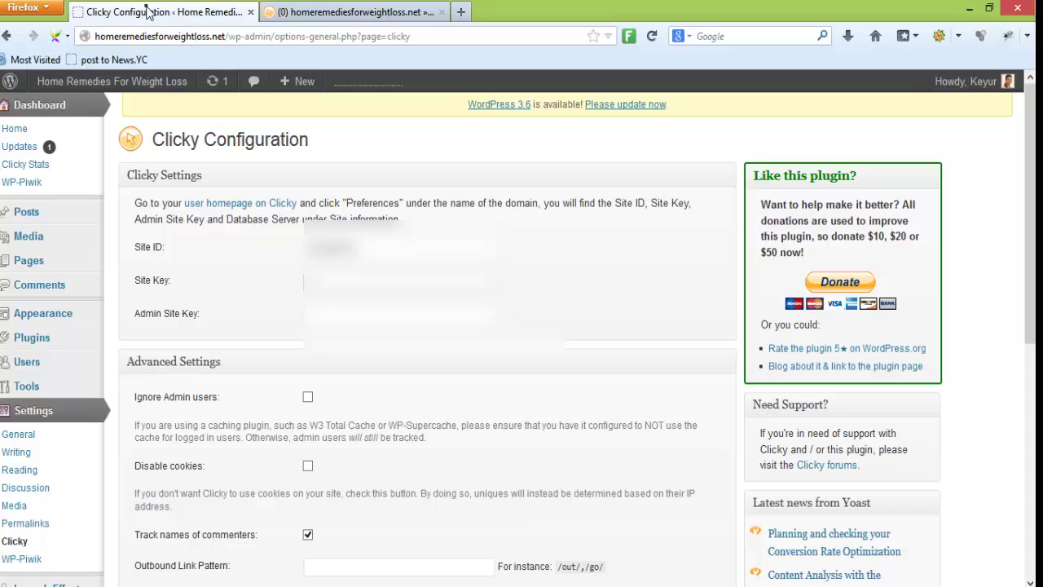
{"action": "key", "text": "ctrl+v"}
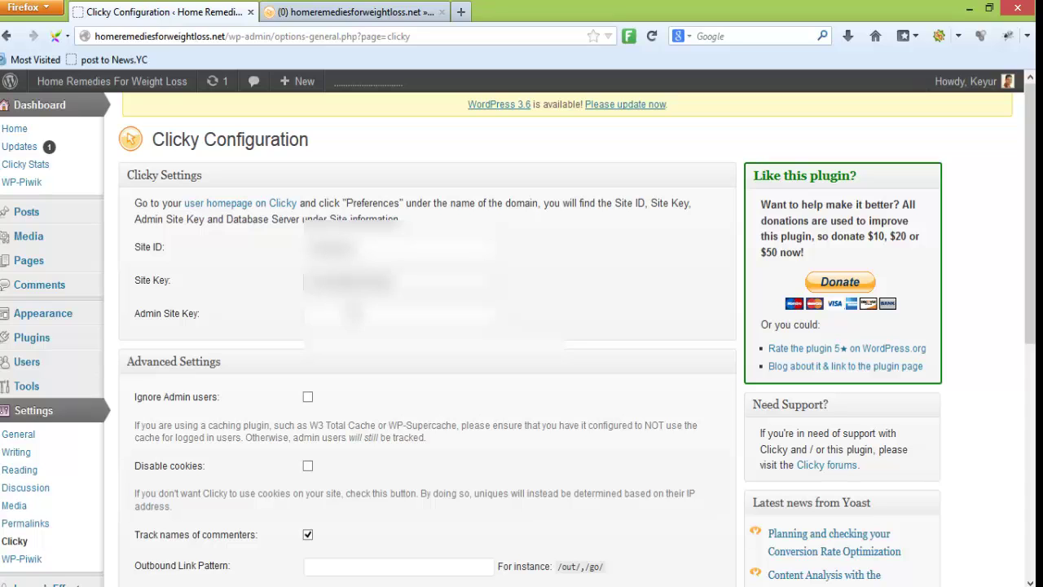
Copy Clicky's admin site key into the Admin Site Key field
{"action": "left_click", "coordinate": [351, 12]}
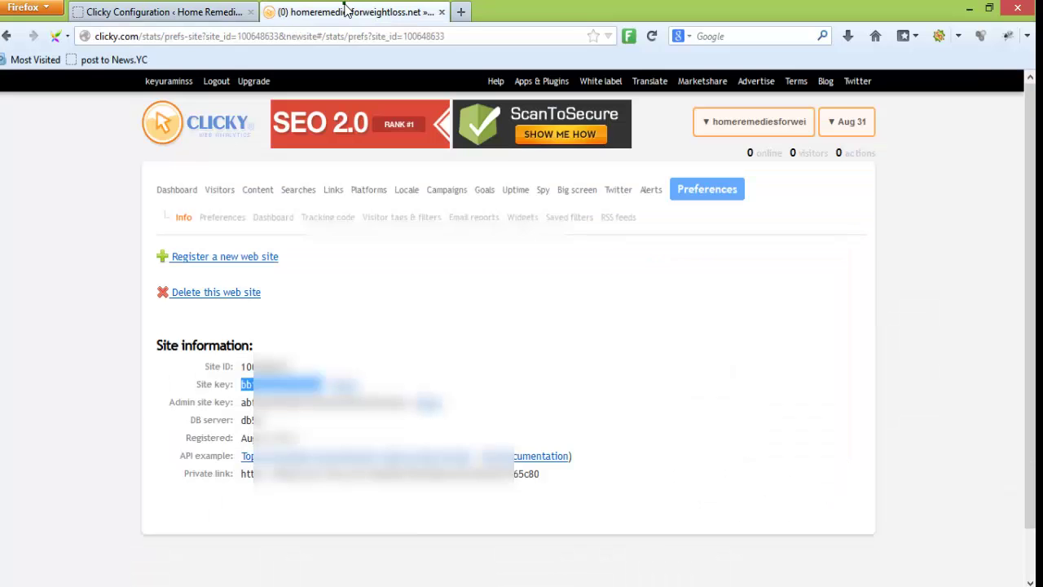
{"action": "left_click_drag", "start_coordinate": [242, 403], "coordinate": [407, 403]}
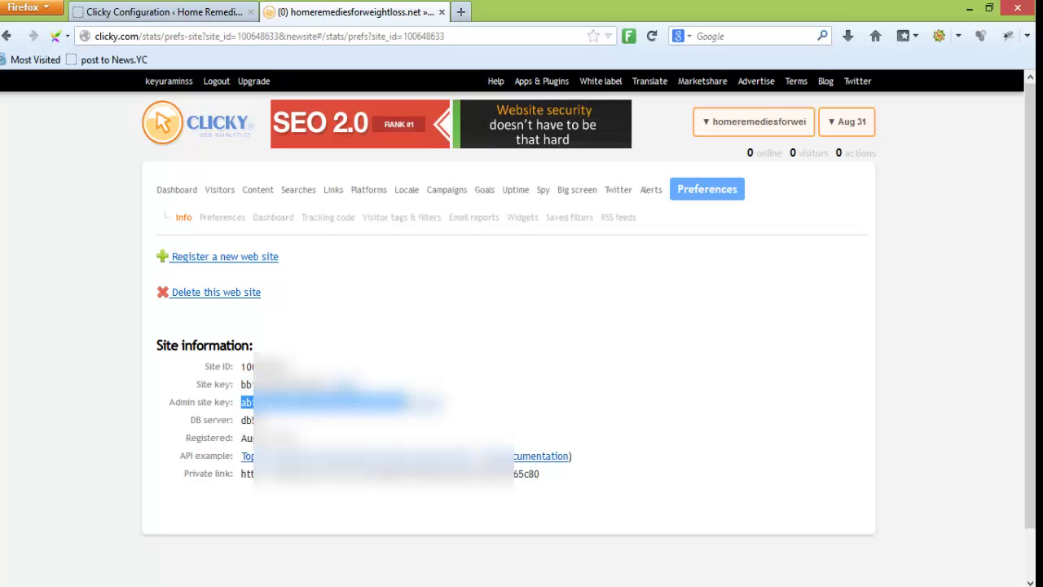
{"action": "left_click", "coordinate": [196, 13]}
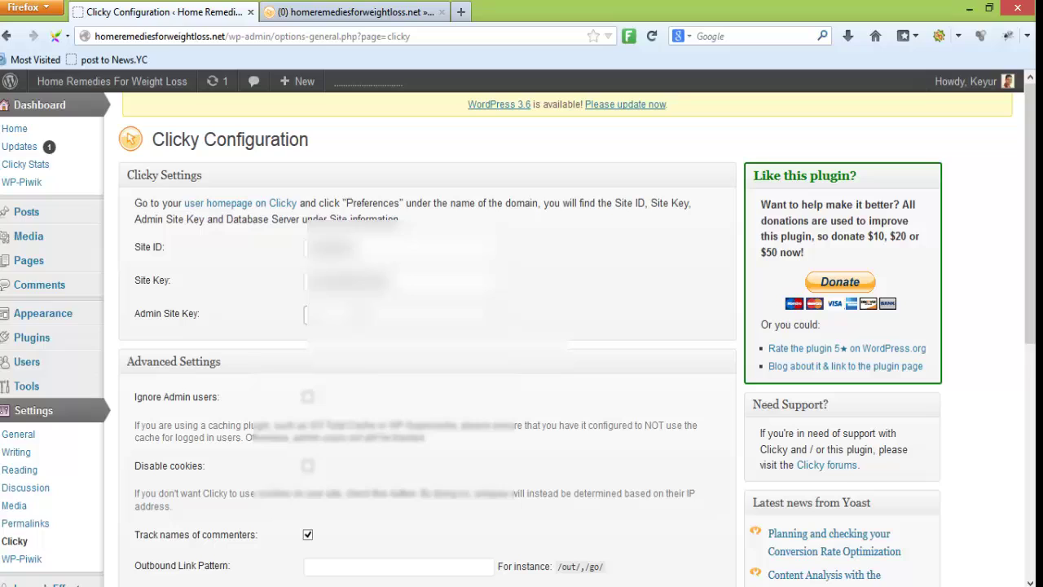
{"action": "key", "text": "ctrl+v"}
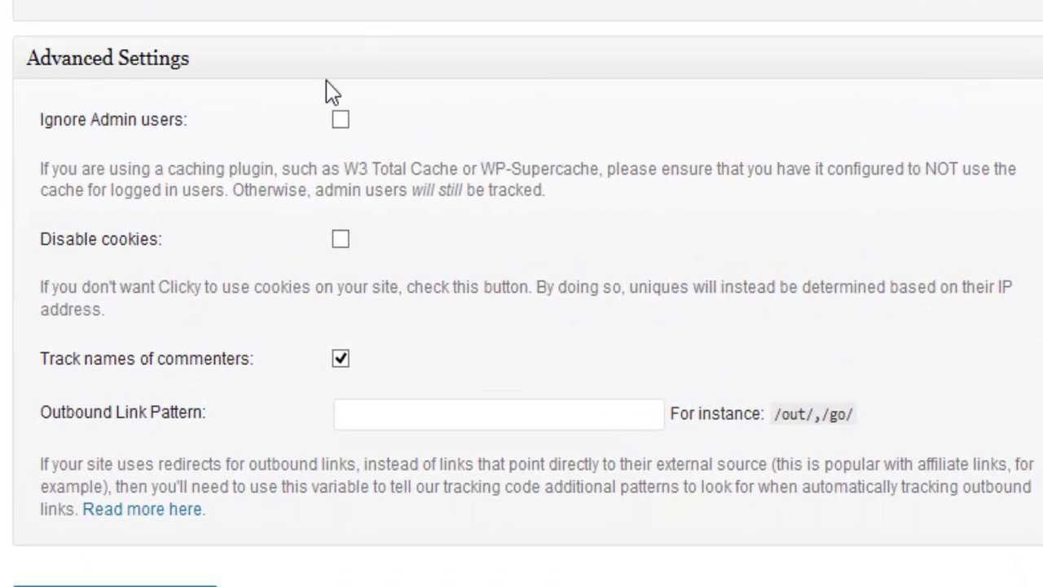
Enable Ignore Admin users and Disable cookies, leave Outbound Link Pattern empty, and update the settings
{"action": "left_click", "coordinate": [342, 122]}
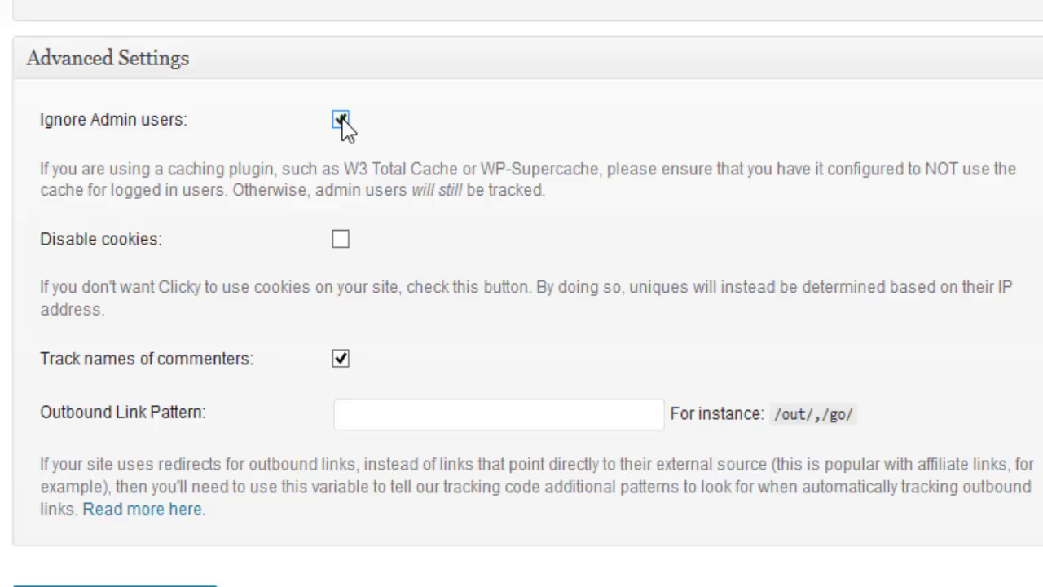
{"action": "left_click", "coordinate": [342, 241]}
{"action": "left_click", "coordinate": [342, 240]}
{"action": "scroll", "coordinate": [286, 431], "scroll_direction": "down", "scroll_amount": 4}
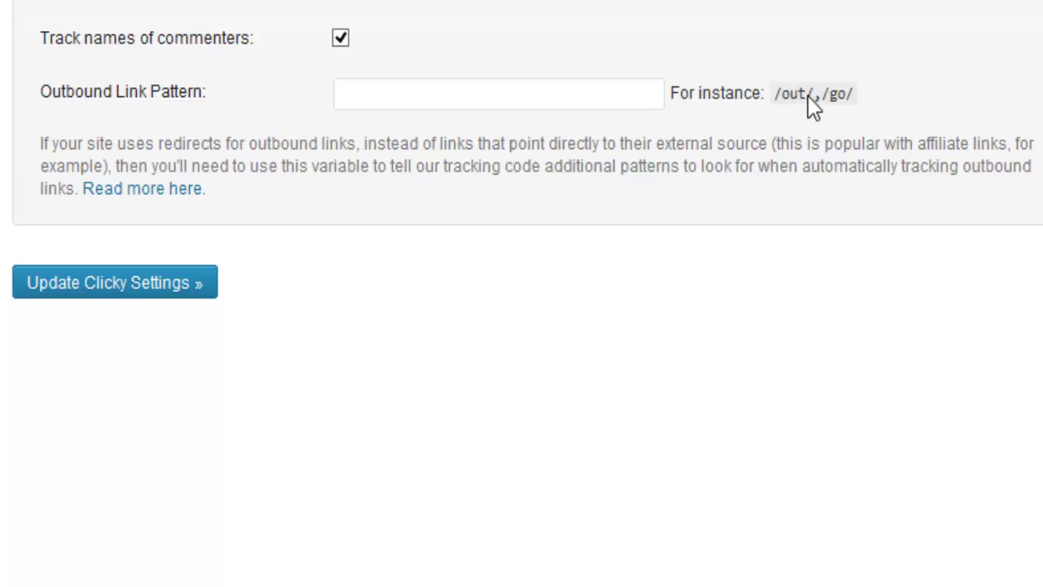
{"action": "left_click", "coordinate": [522, 90]}
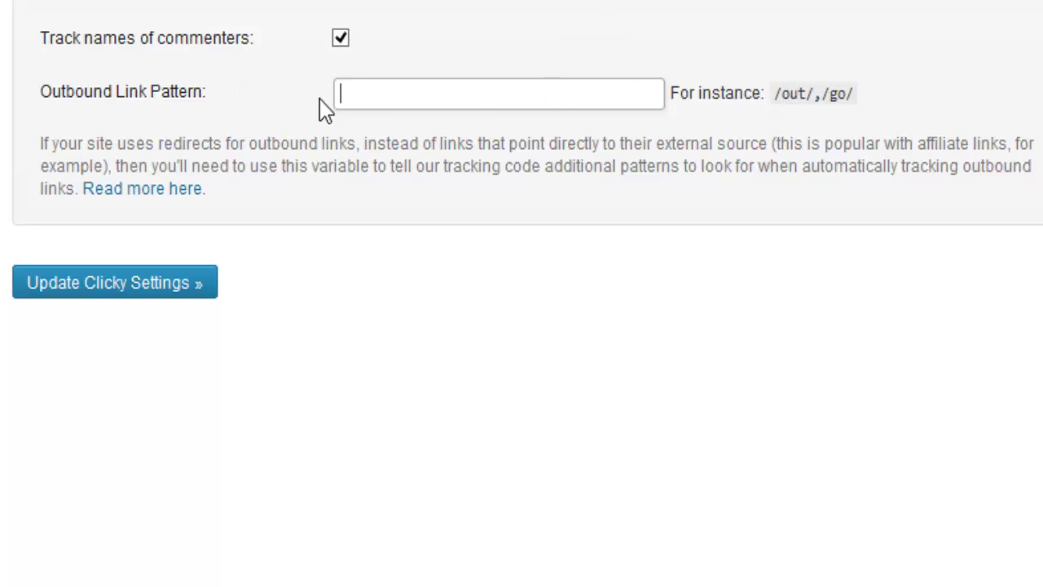
{"action": "left_click", "coordinate": [357, 95]}
{"action": "left_click", "coordinate": [390, 42]}
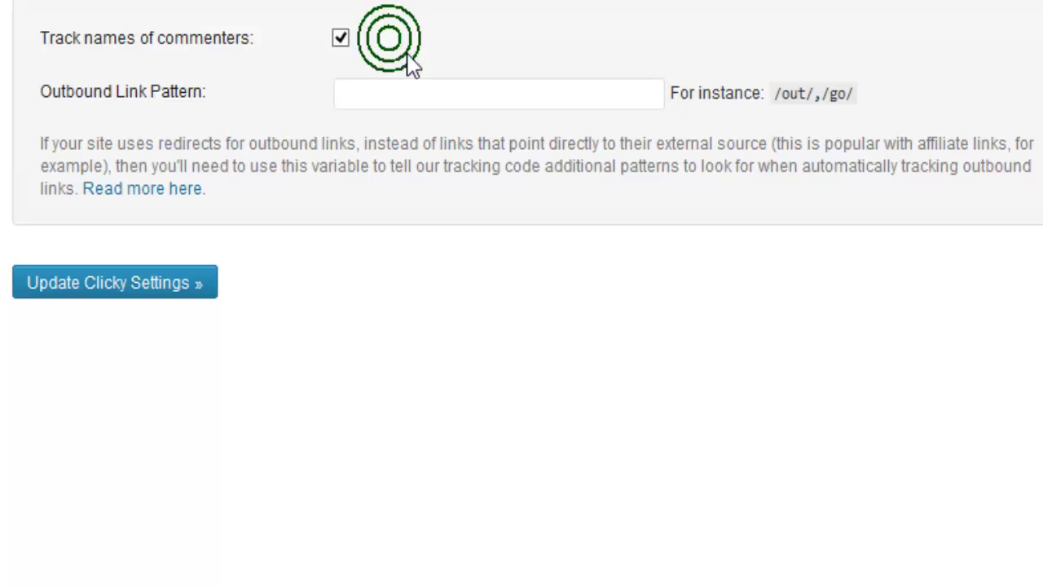
{"action": "left_click", "coordinate": [113, 285]}
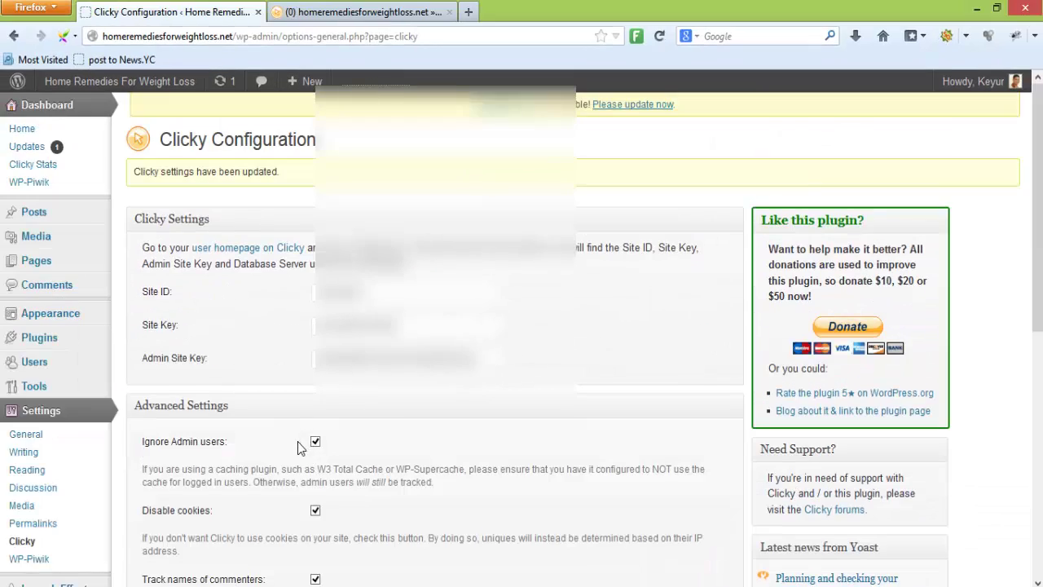
Review the saved settings, then open Clicky's Dashboard link in a new tab from the Info page
{"action": "scroll", "coordinate": [293, 441], "scroll_direction": "down", "scroll_amount": 4}
{"action": "scroll", "coordinate": [284, 441], "scroll_direction": "down", "scroll_amount": 1}
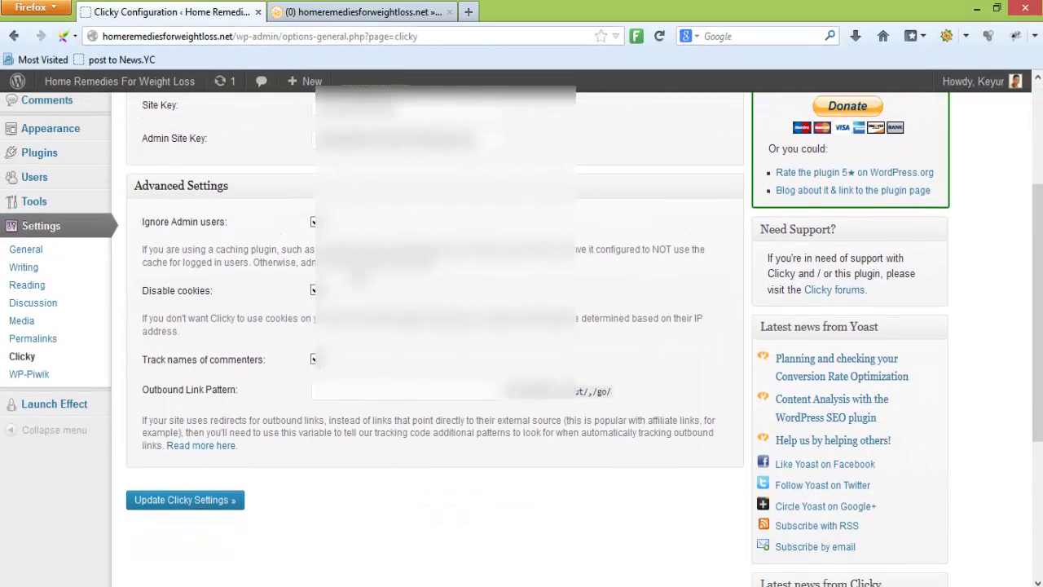
{"action": "scroll", "coordinate": [224, 234], "scroll_direction": "up", "scroll_amount": 4}
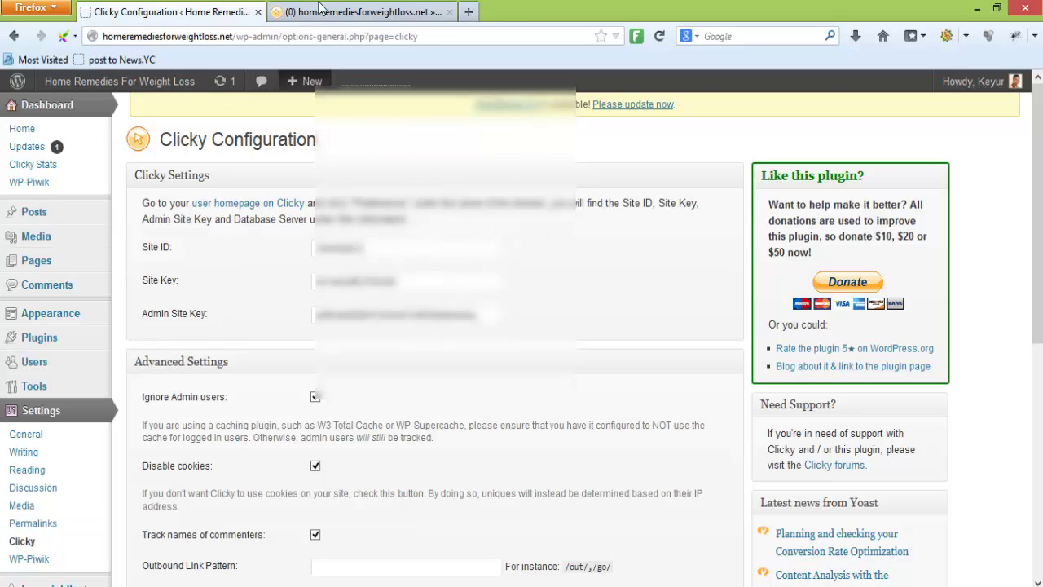
{"action": "left_click", "coordinate": [358, 12]}
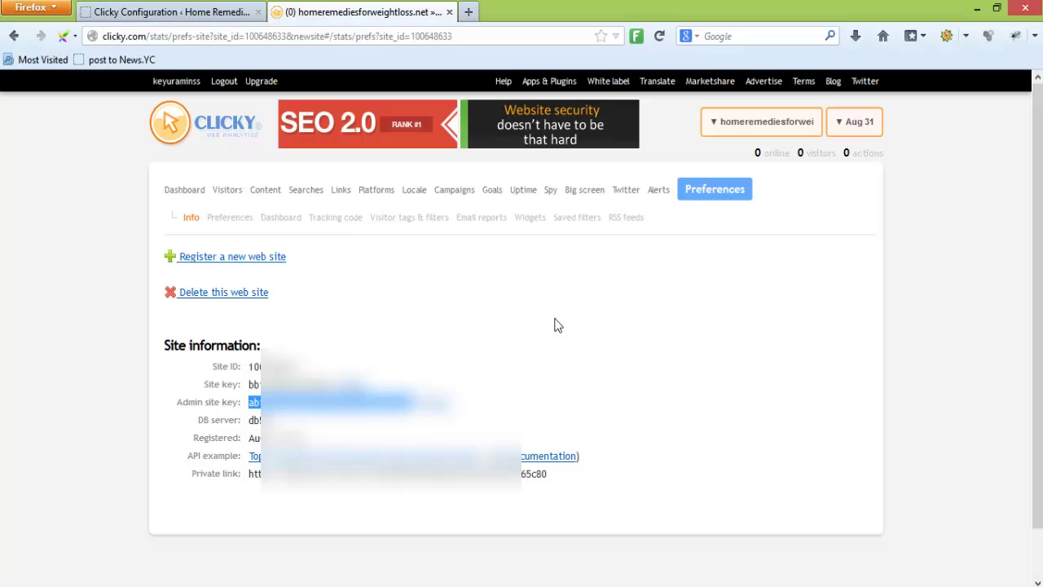
{"action": "right_click", "coordinate": [190, 199]}
{"action": "left_click", "coordinate": [232, 205]}
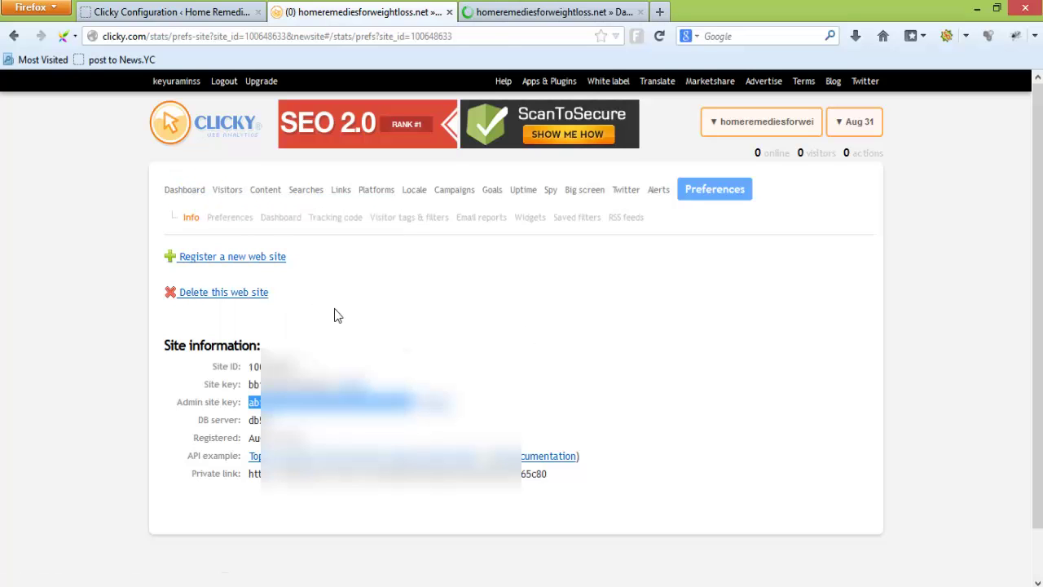
Look over the new dashboard tab, then go to Preferences to reach the site's Info page
{"action": "left_click", "coordinate": [521, 13]}
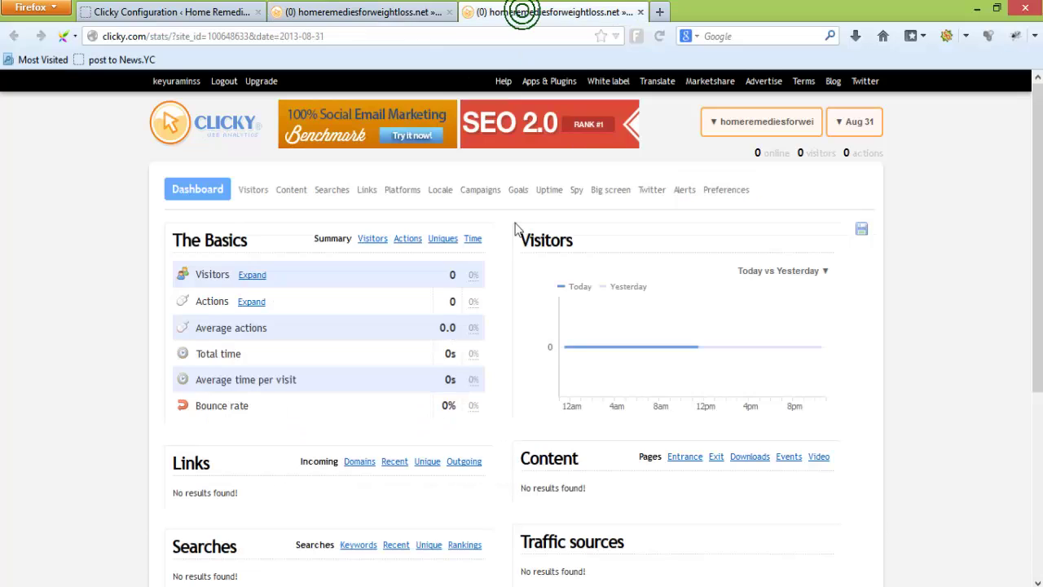
{"action": "scroll", "coordinate": [525, 308], "scroll_direction": "down", "scroll_amount": 5}
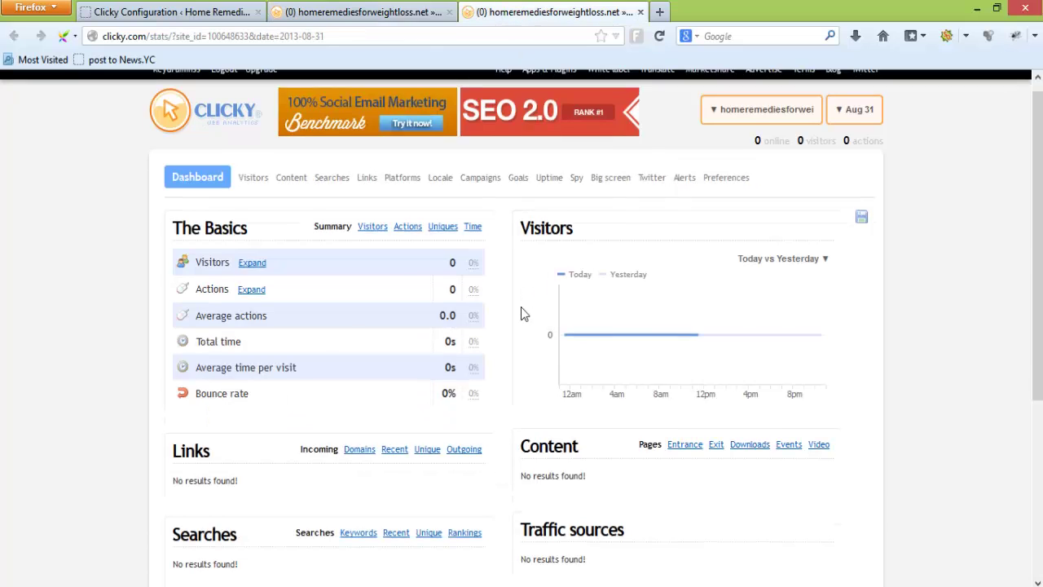
{"action": "scroll", "coordinate": [526, 304], "scroll_direction": "up", "scroll_amount": 5}
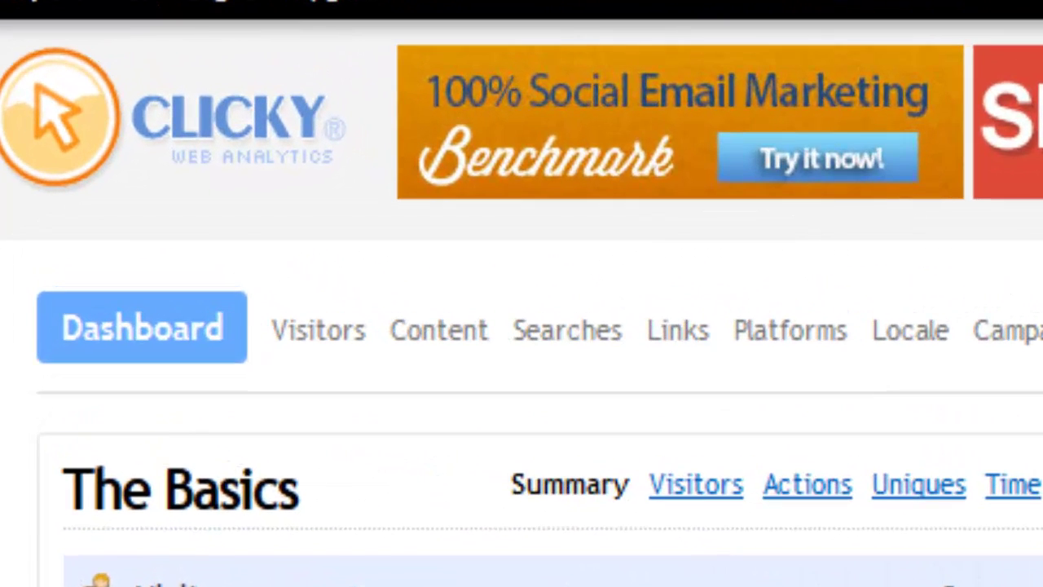
{"action": "left_click", "coordinate": [1010, 226]}
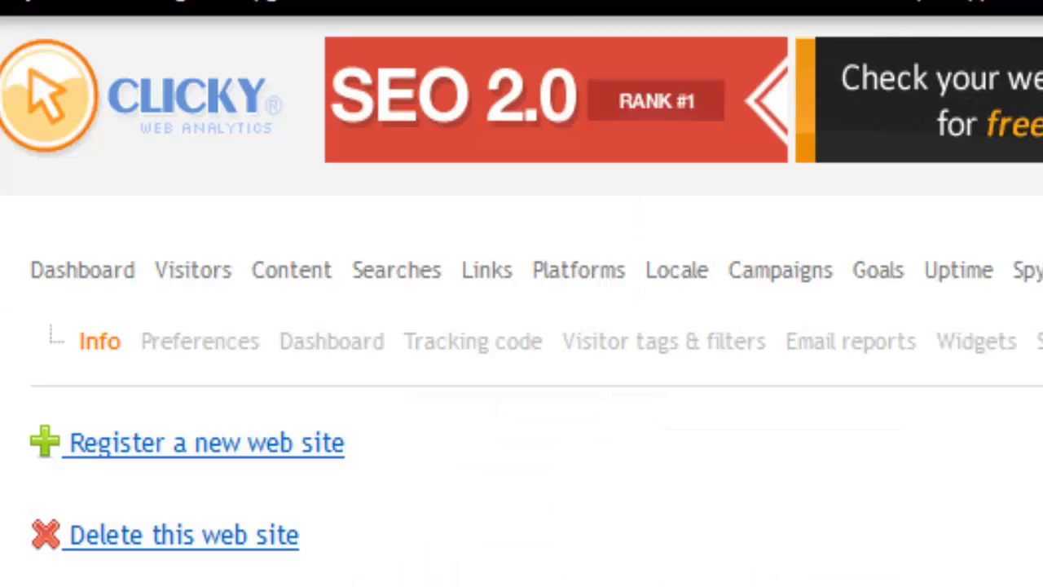
Open Tracking code, log in with the account username and password with Remember me ticked
{"action": "left_click", "coordinate": [475, 350]}
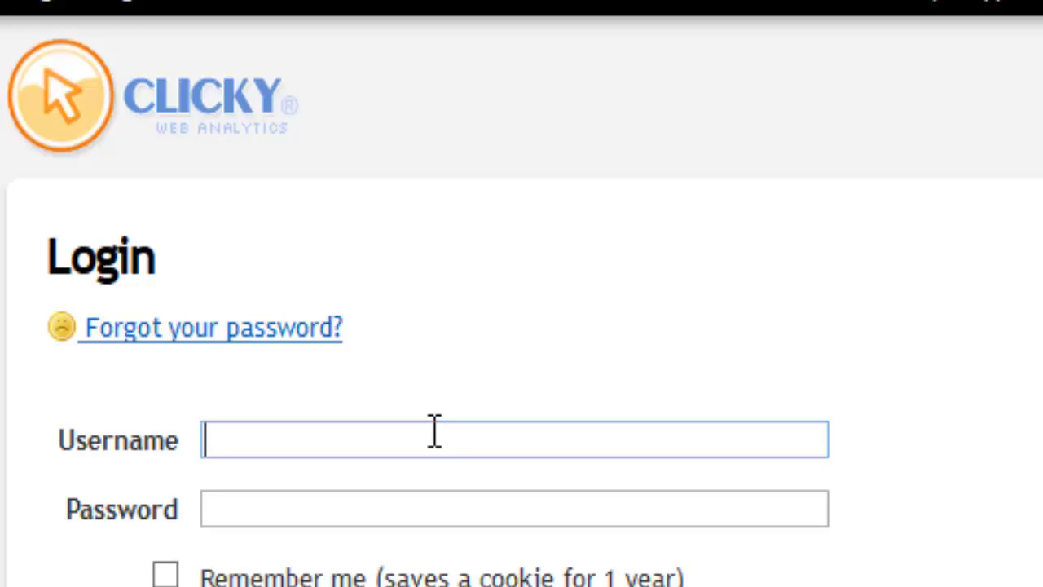
{"action": "left_click", "coordinate": [432, 436]}
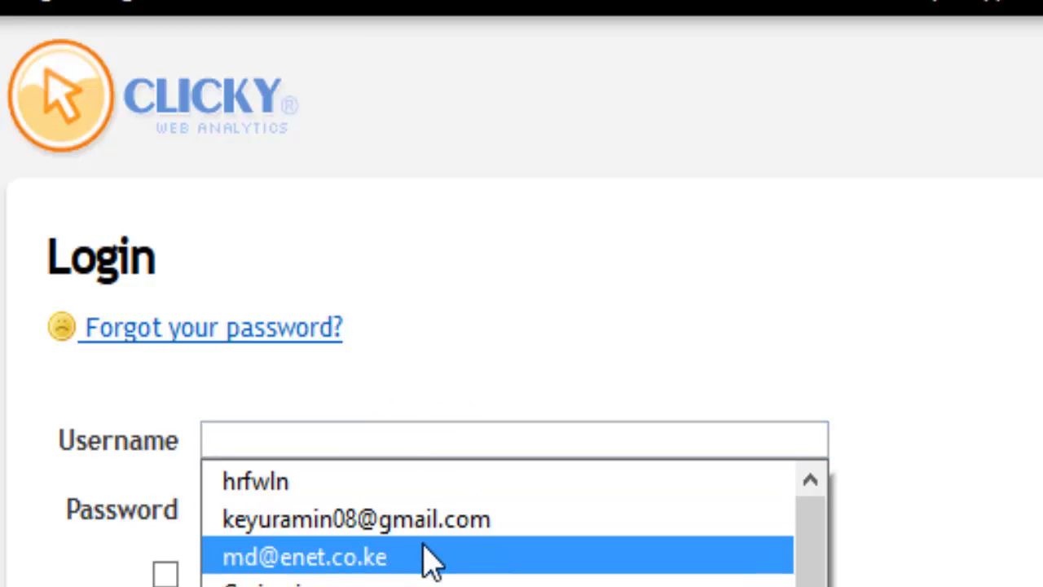
{"action": "left_click", "coordinate": [449, 435]}
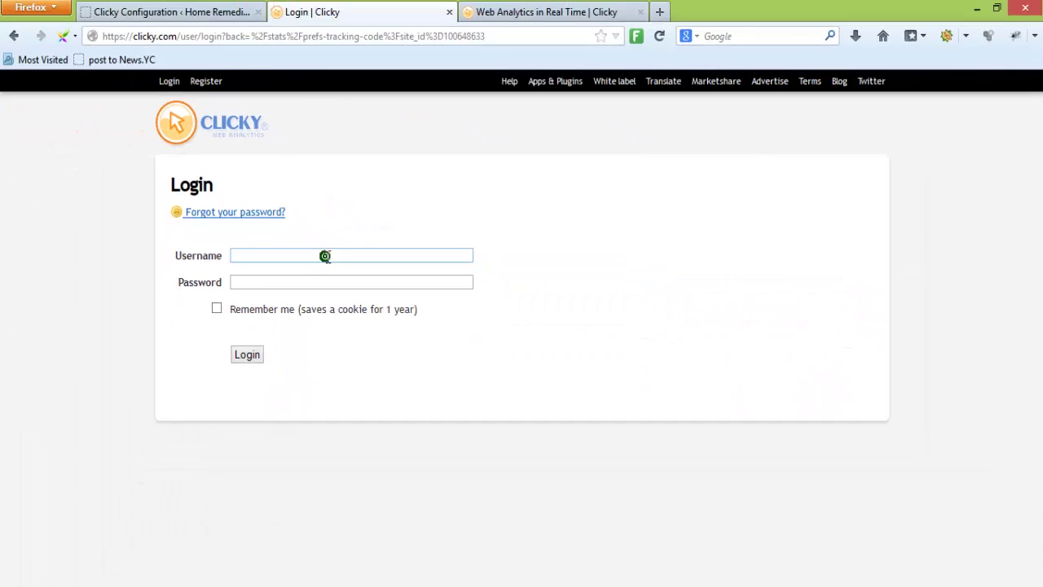
{"action": "key", "text": "Tab"}
{"action": "type", "text": "*********"}
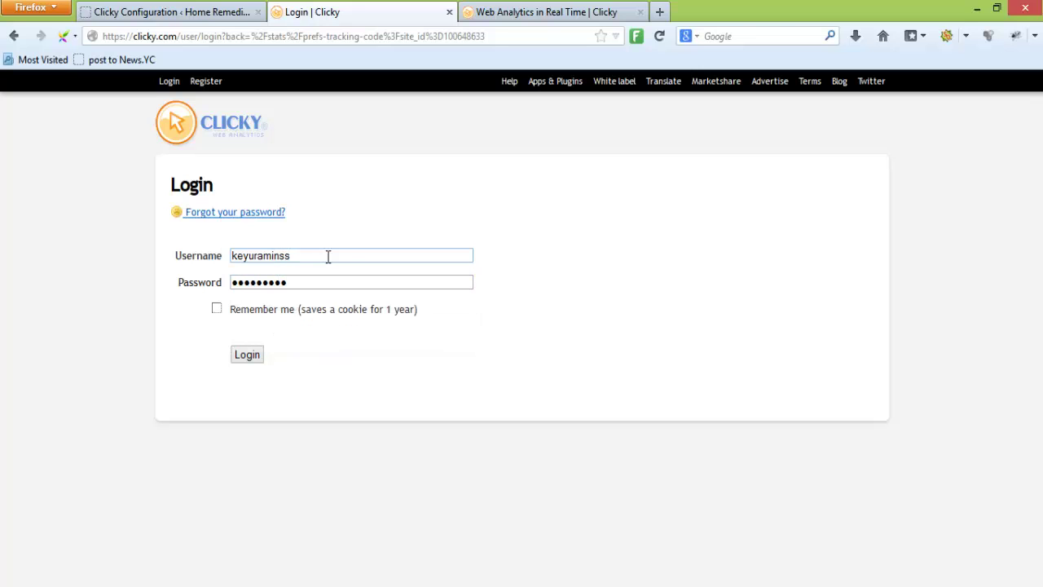
{"action": "left_click", "coordinate": [214, 309]}
{"action": "left_click", "coordinate": [246, 356]}
{"action": "left_click", "coordinate": [295, 118]}
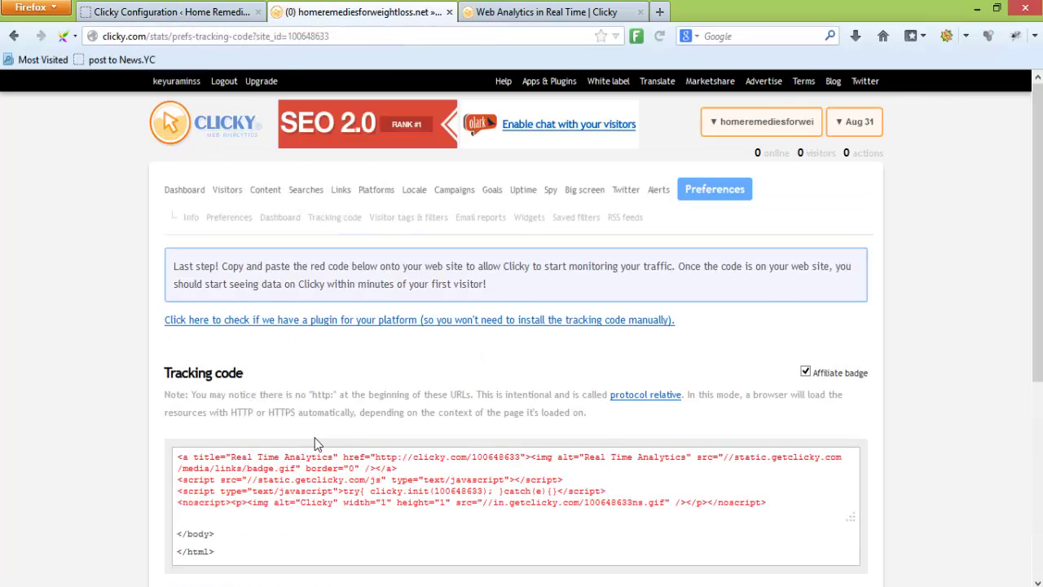
{"action": "left_click", "coordinate": [323, 470]}
{"action": "scroll", "coordinate": [745, 458], "scroll_direction": "down", "scroll_amount": 1}
{"action": "scroll", "coordinate": [745, 458], "scroll_direction": "down", "scroll_amount": 1}
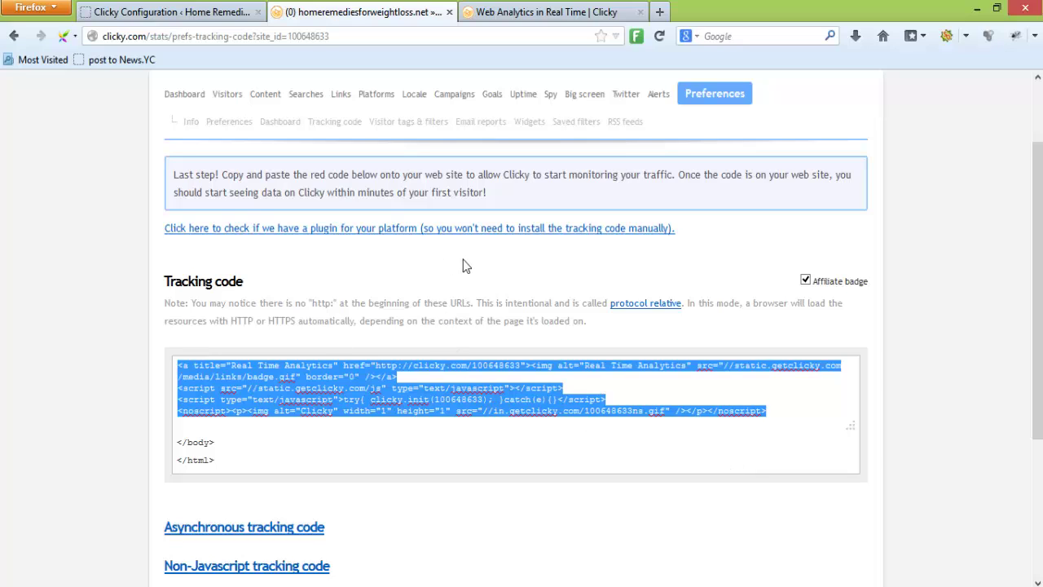
{"action": "left_click", "coordinate": [337, 253]}
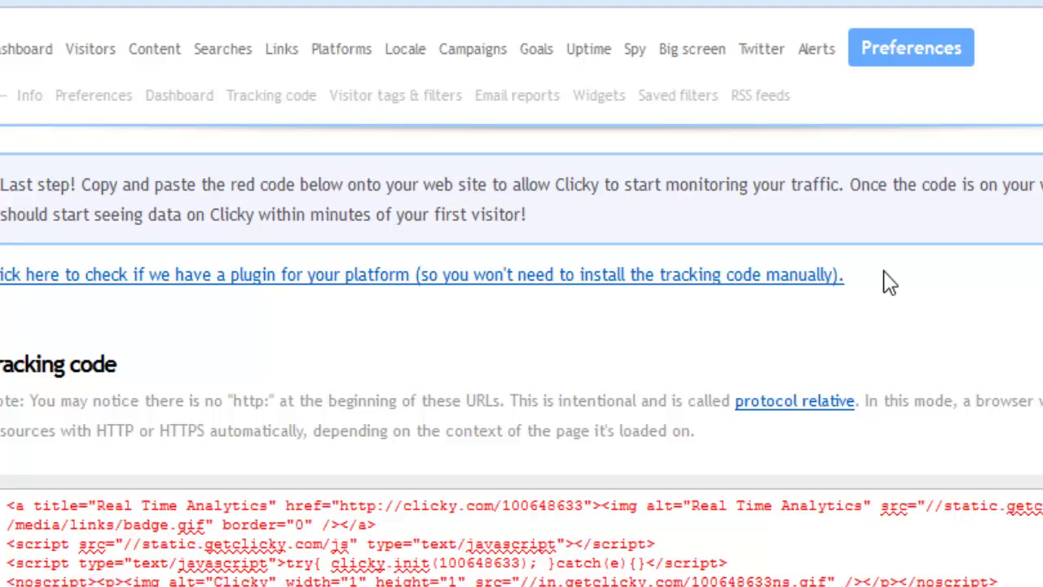
{"action": "scroll", "coordinate": [880, 284], "scroll_direction": "down", "scroll_amount": 5}
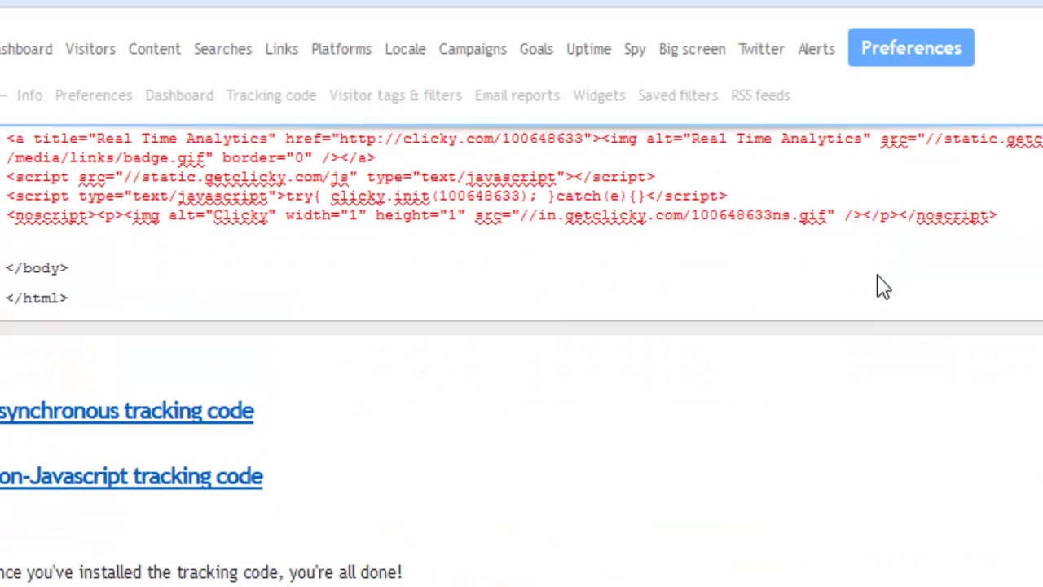
{"action": "scroll", "coordinate": [857, 426], "scroll_direction": "up", "scroll_amount": 2}
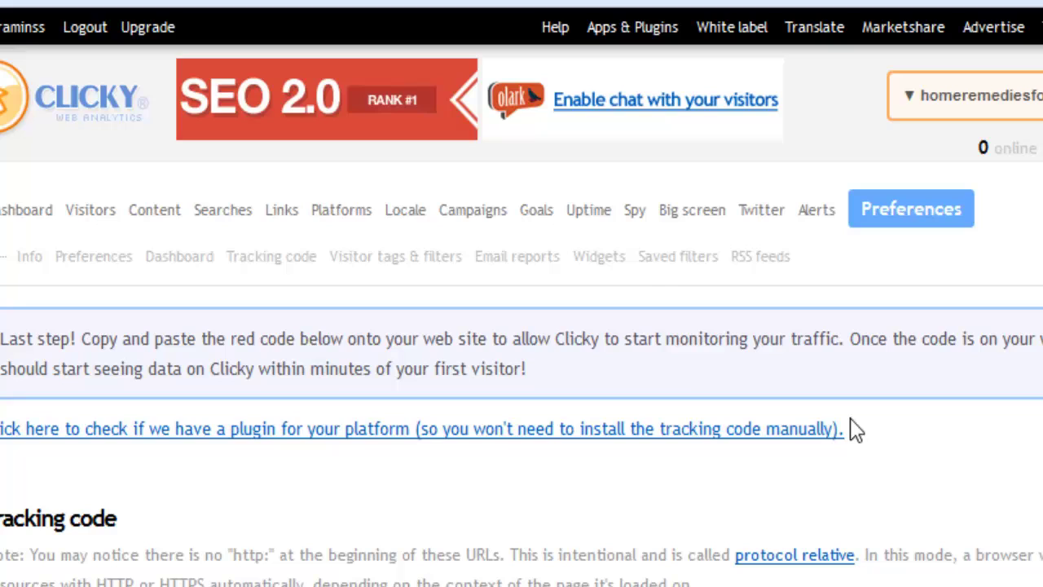